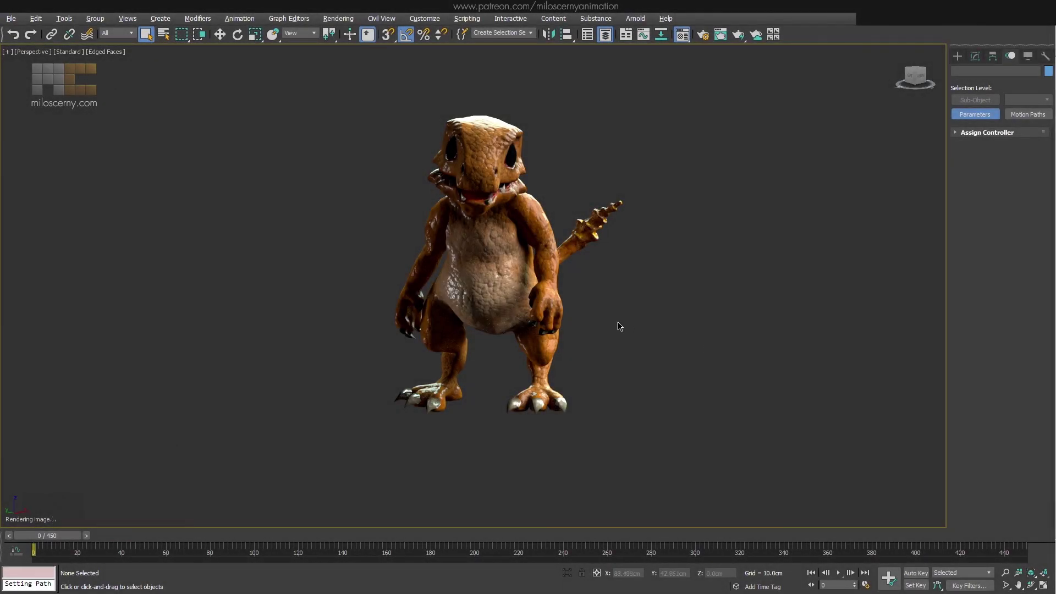
Step: Select all the rig objects and switch to uniform scale mode
alt+middle_drag(618, 325, 684, 313)
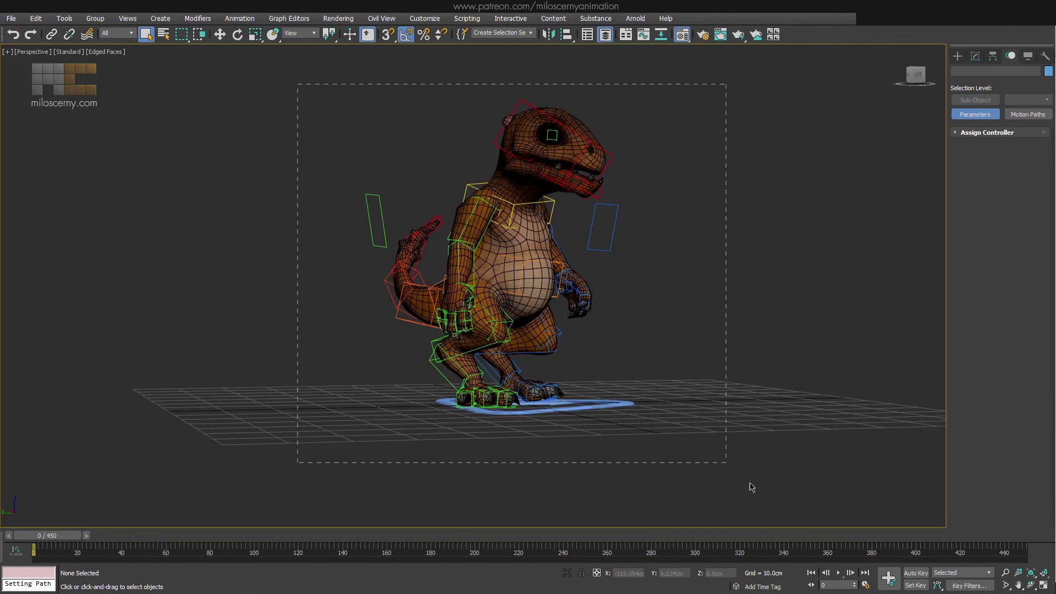
key(ctrl+a)
alt+middle_drag(739, 305, 653, 335)
key(r)
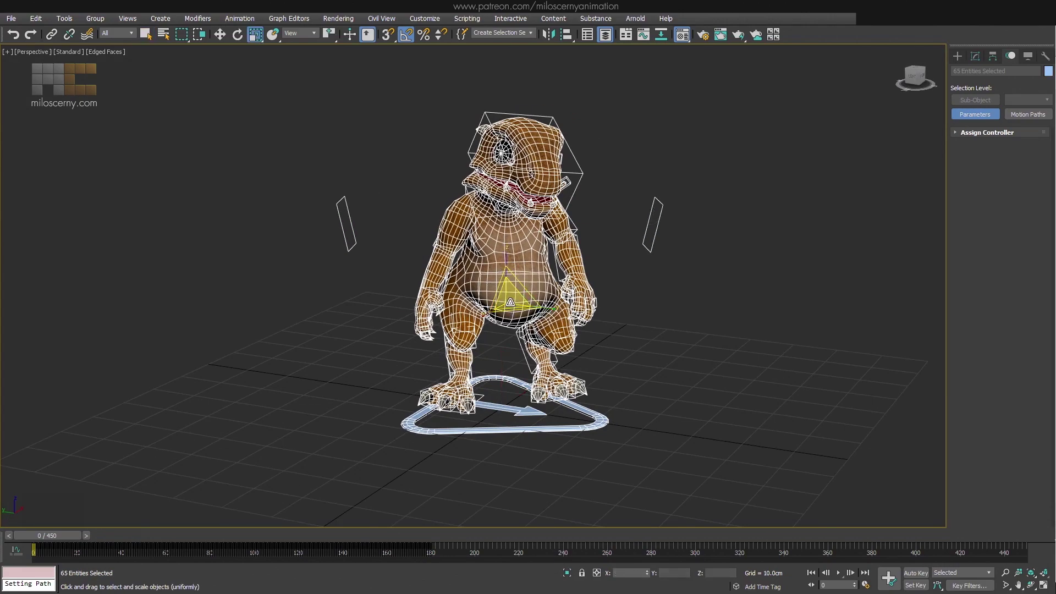
scroll(510, 302, up, 5)
scroll(509, 305, down, 2)
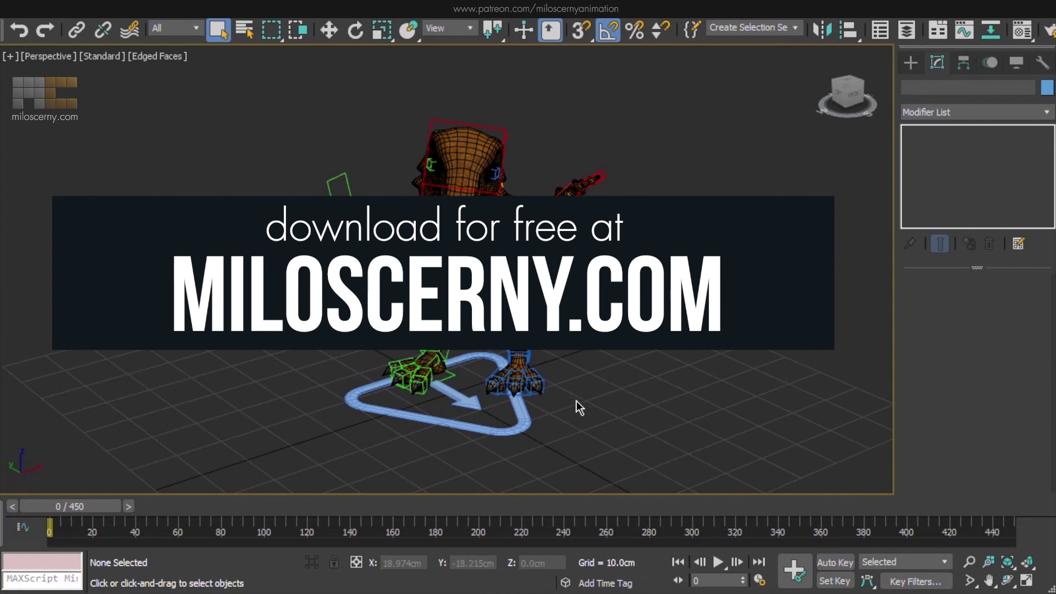
Step: Switch the CAT rig's root from Setup to Animation Mode in its Motion-panel layer settings
click(525, 419)
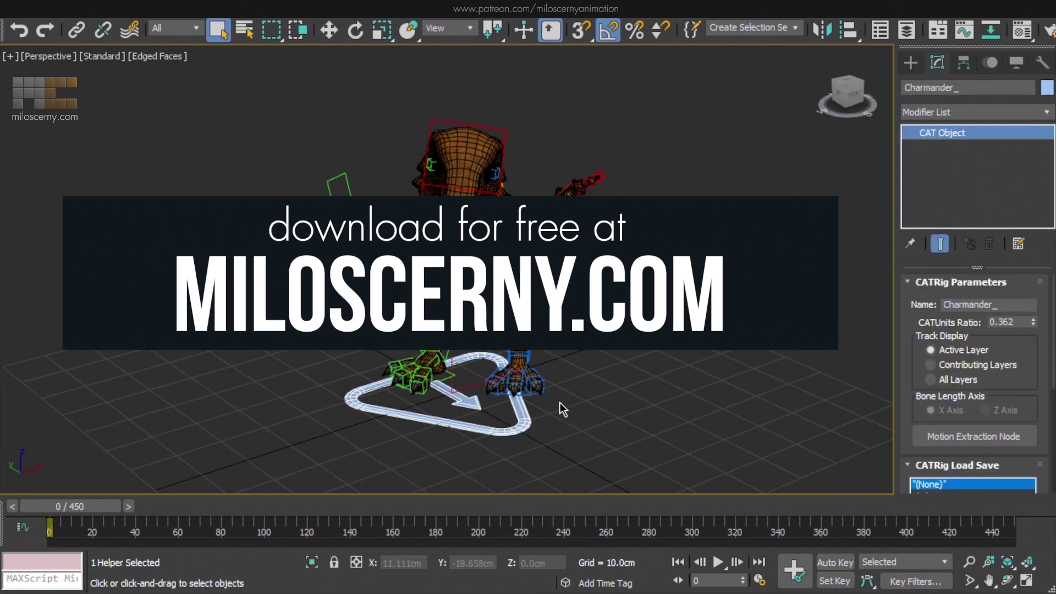
click(963, 62)
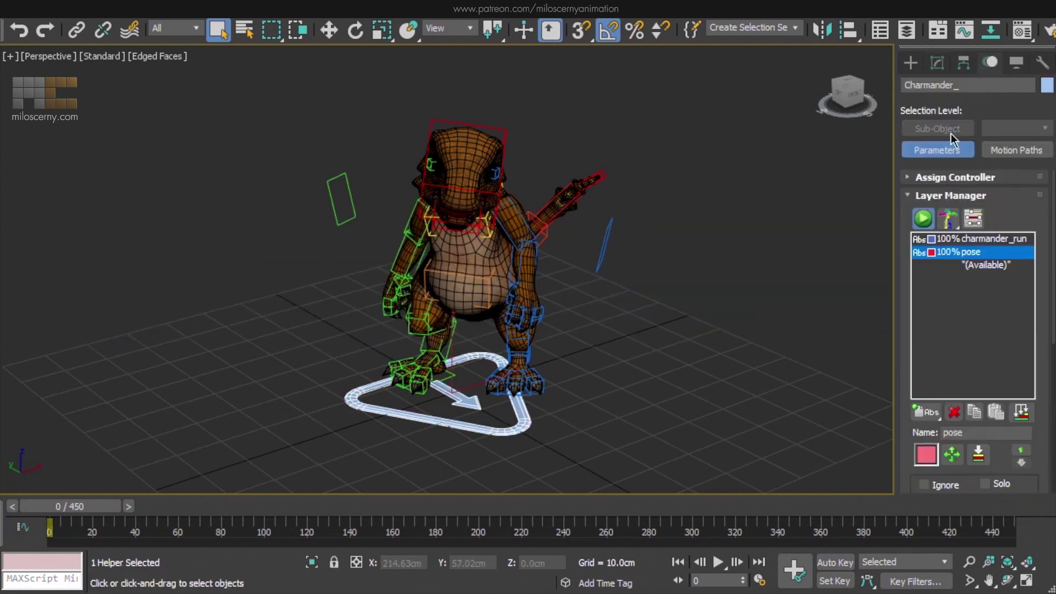
click(921, 220)
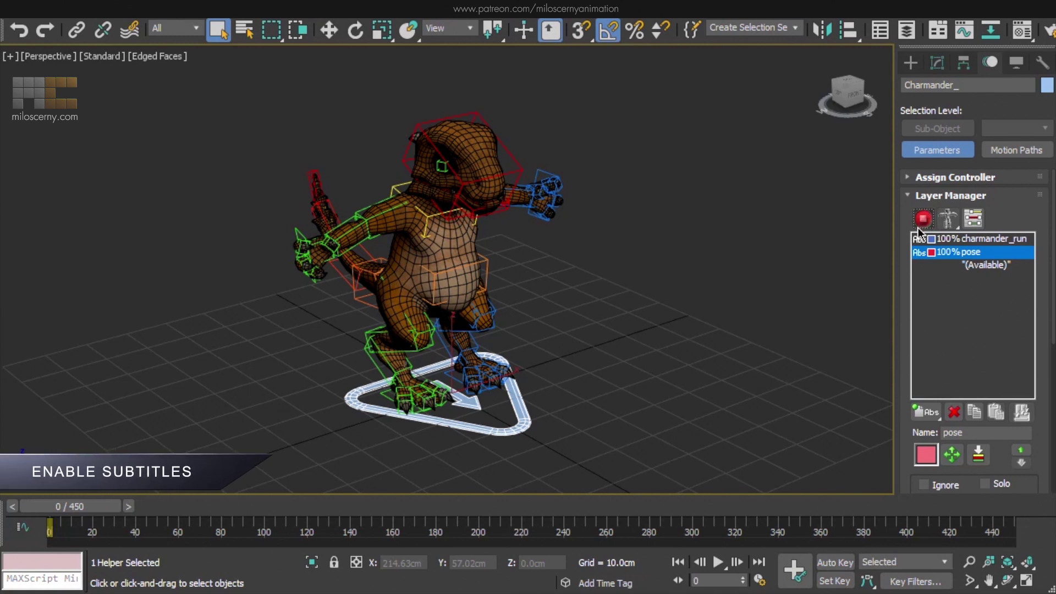
Step: Select the Charmander mesh and expand its Skin modifier's Advanced Parameters
click(468, 246)
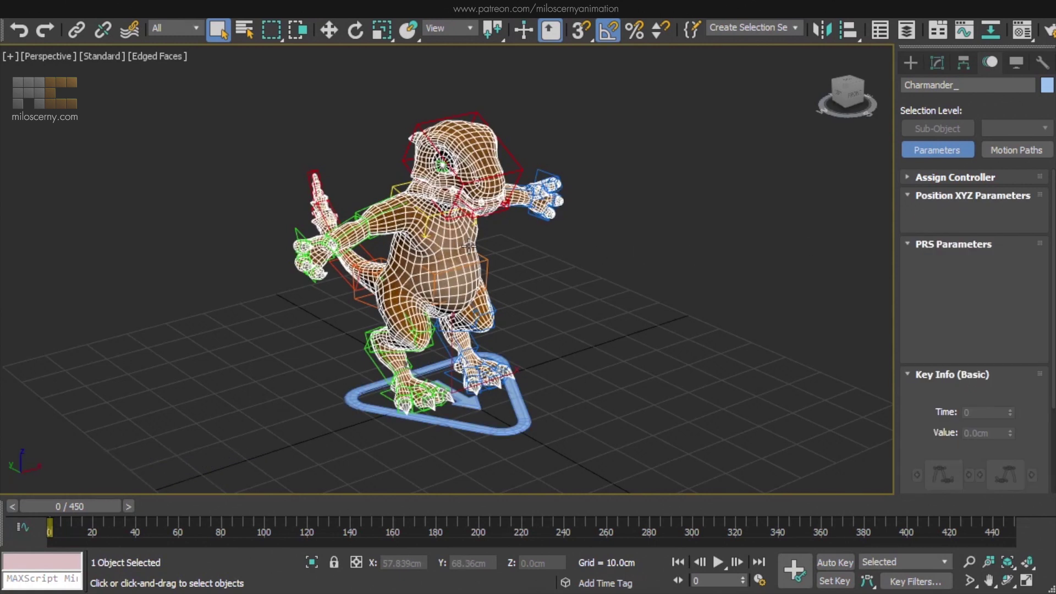
click(937, 62)
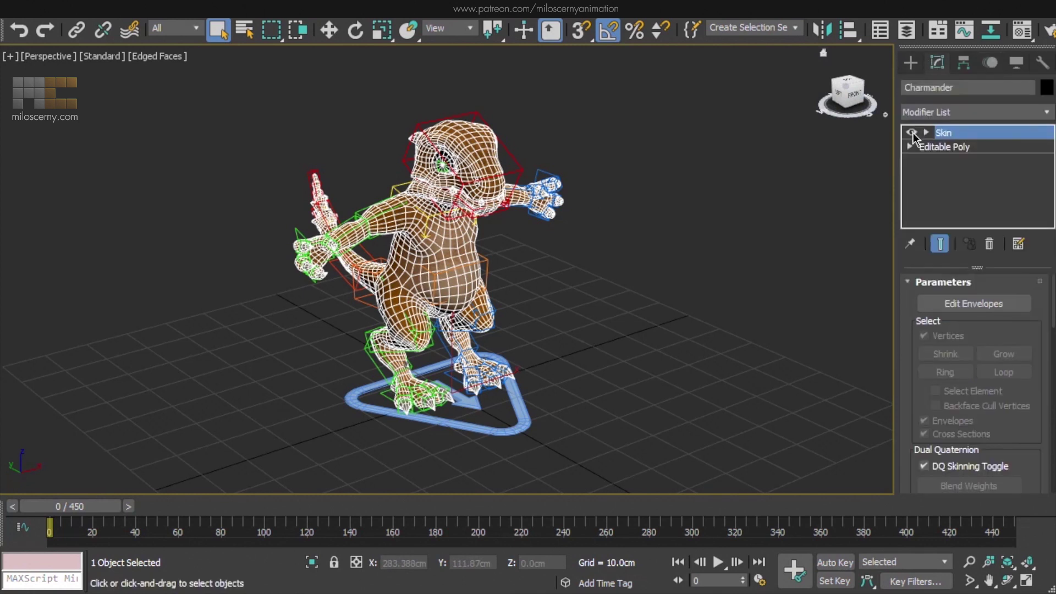
scroll(903, 418, down, 10)
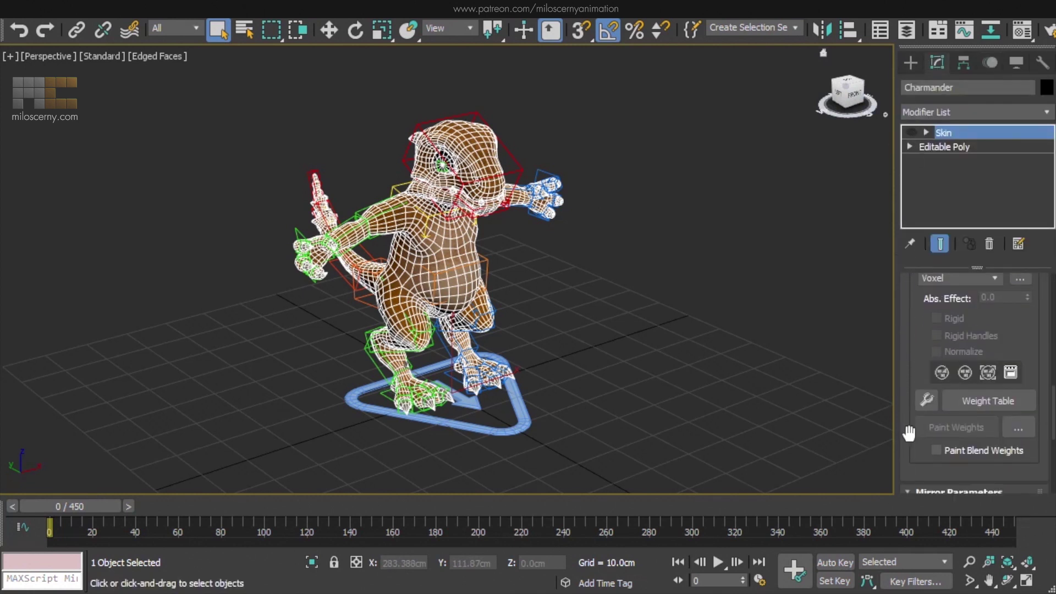
click(929, 466)
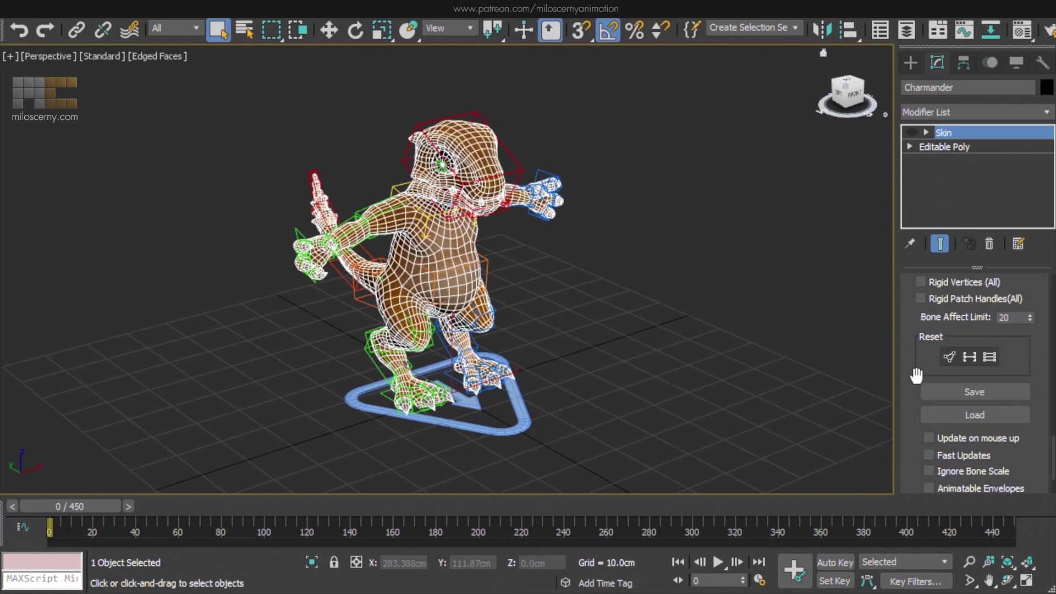
scroll(898, 486, up, 3)
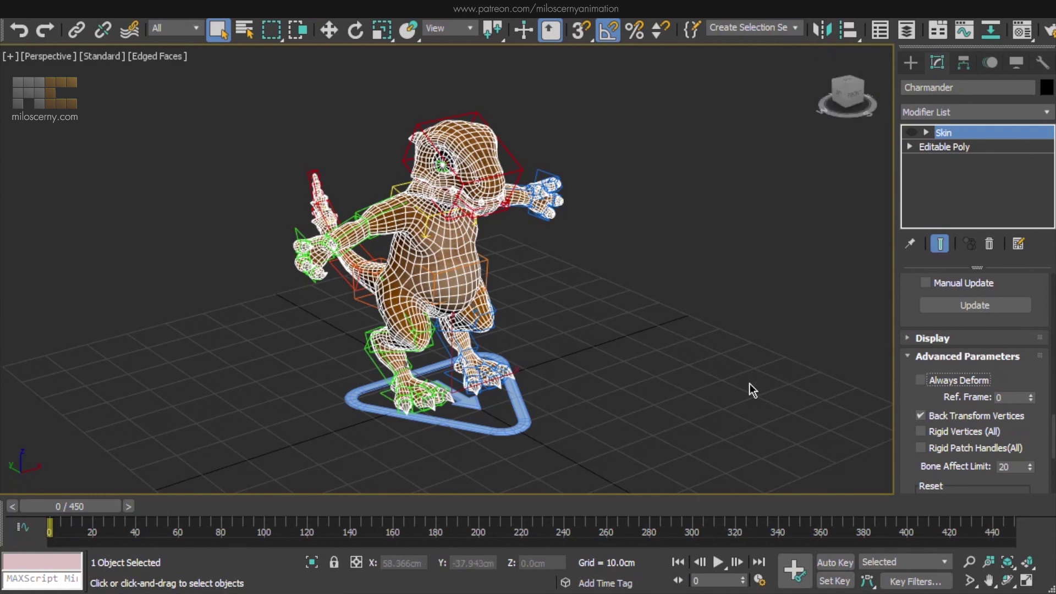
Step: Raise the CAT root's CATUnits Ratio from 0.362 to 0.742 and reframe the enlarged rig
click(506, 395)
double_click(1007, 323)
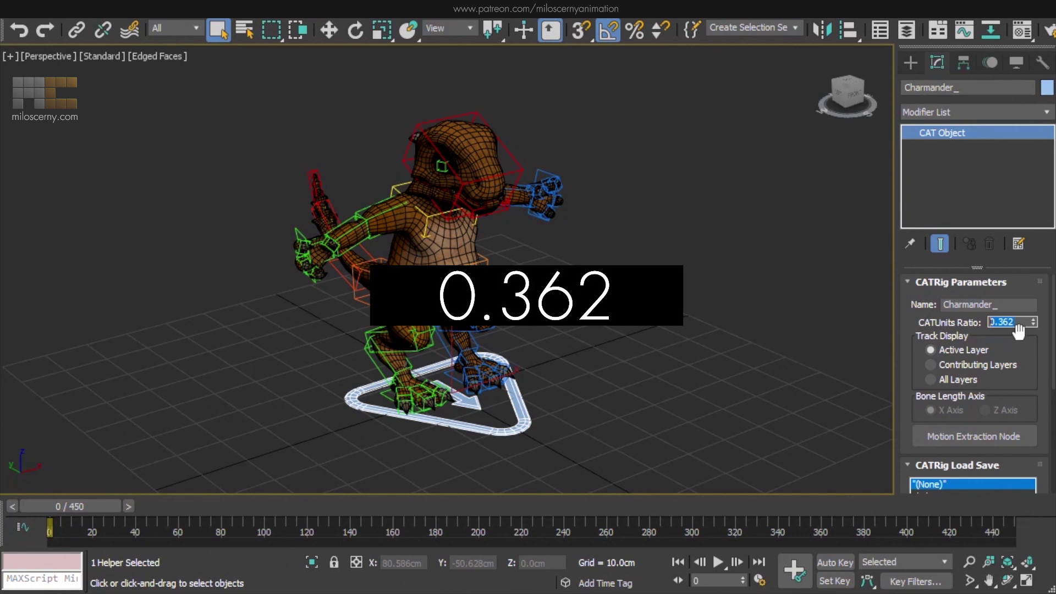
drag(1034, 322, 1038, 295)
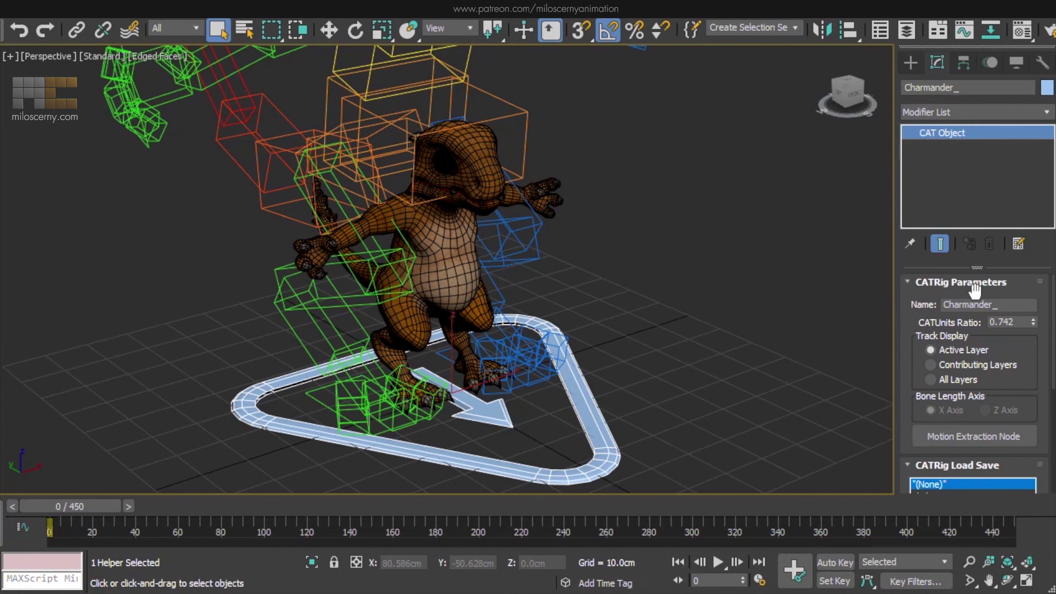
scroll(669, 250, down, 3)
middle_drag(669, 249, 636, 319)
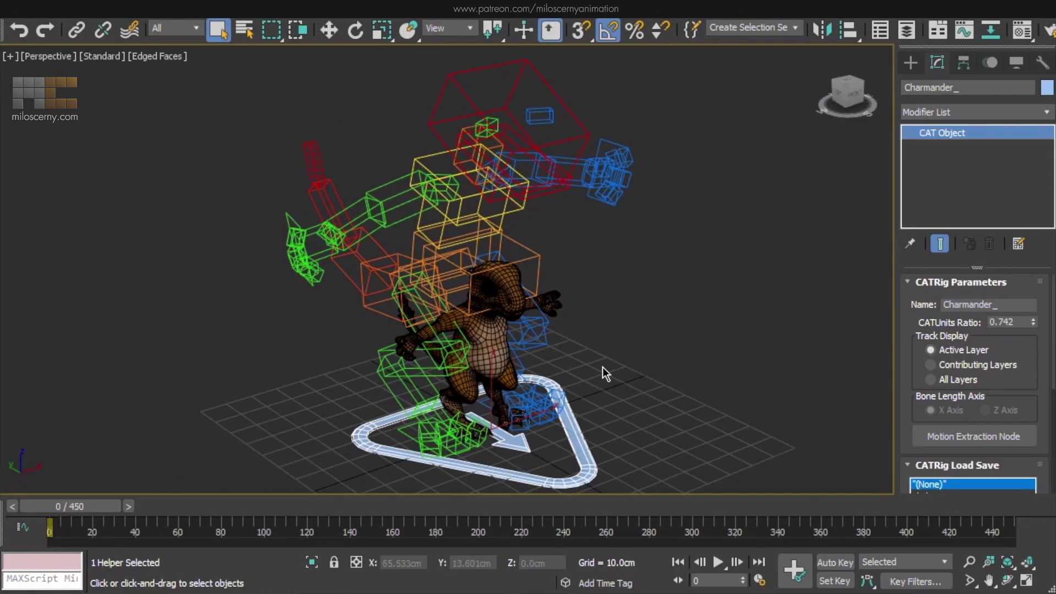
Step: Uniformly scale the Charmander mesh to 205
click(495, 330)
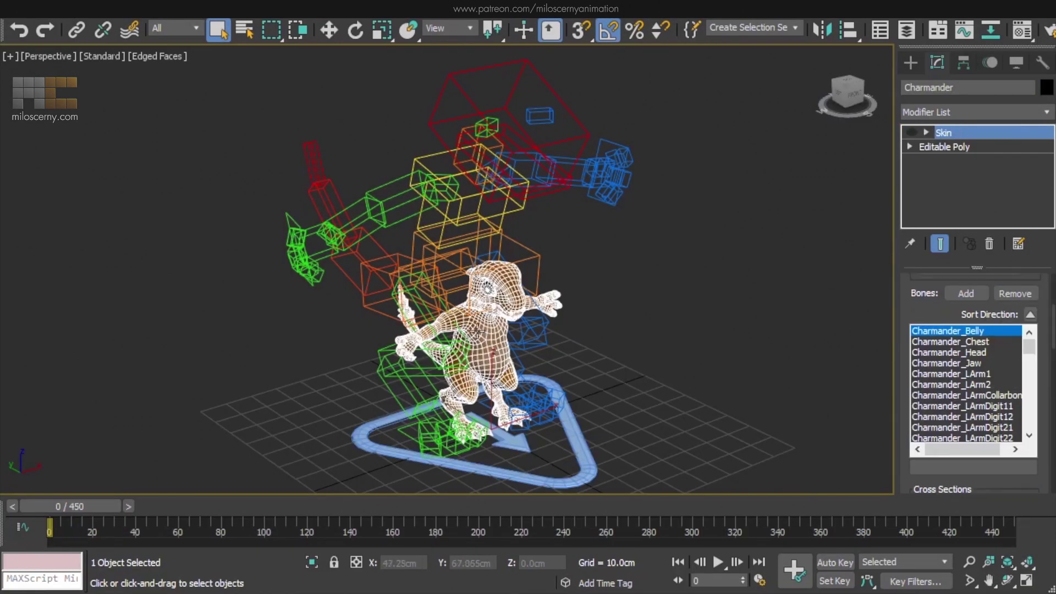
click(374, 36)
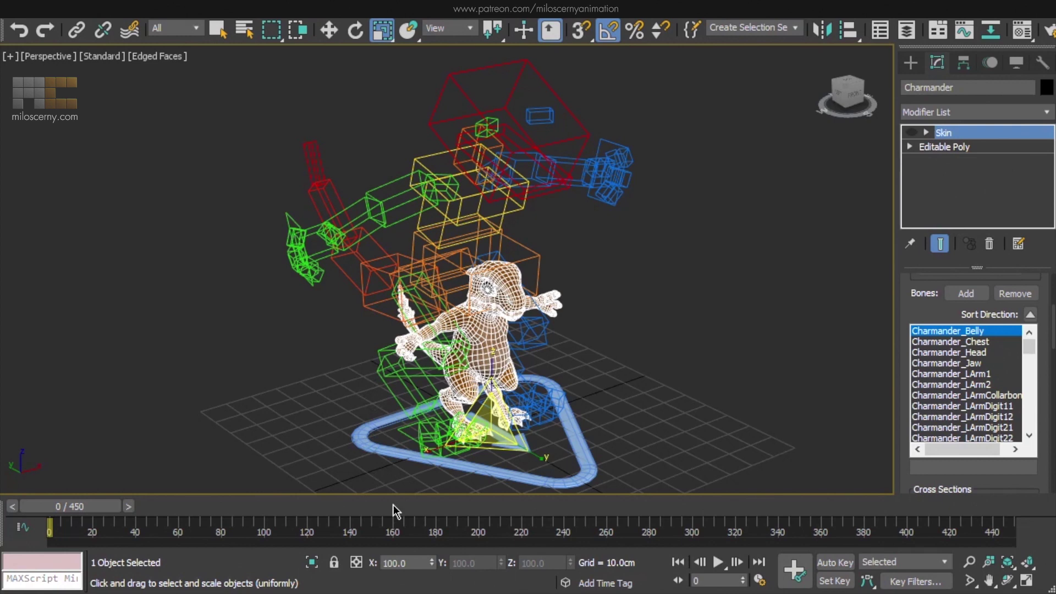
double_click(402, 563)
text(205)
key(Return)
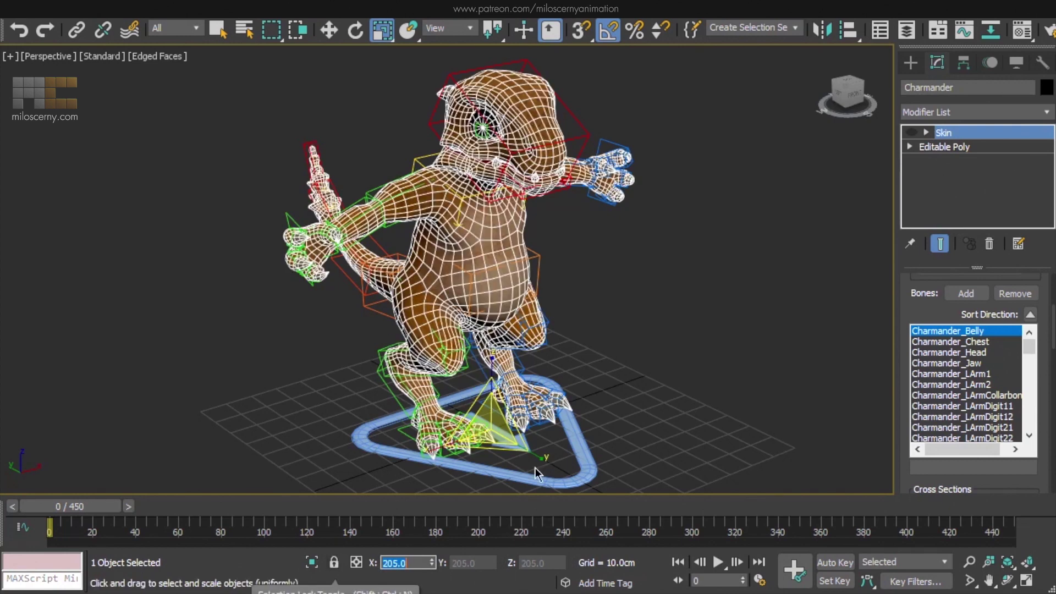
Step: Reset the mesh's XForm, move it below Skin, and collapse the stack to it
click(1042, 62)
click(972, 267)
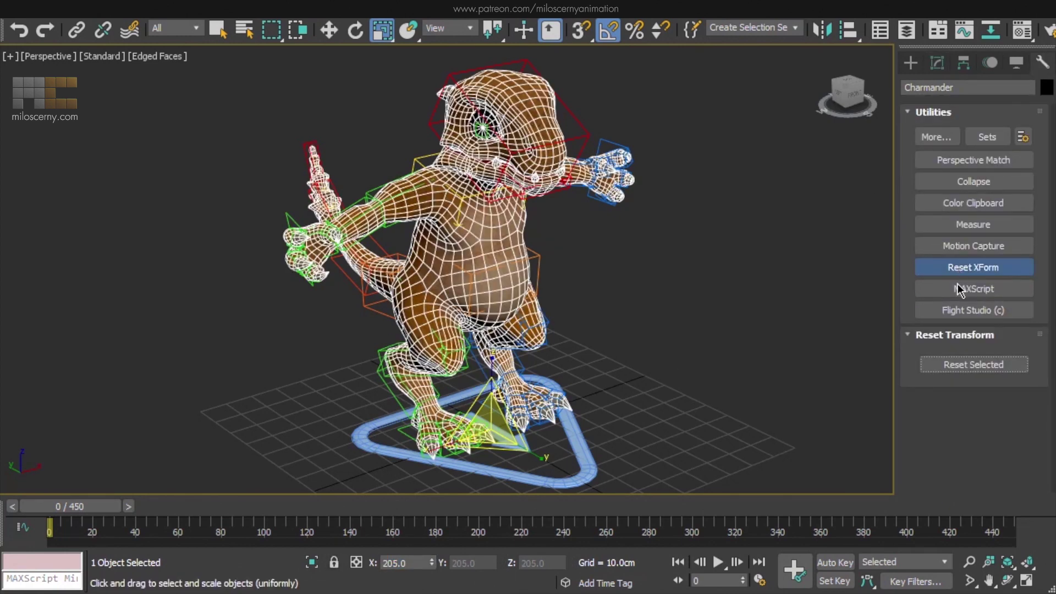
click(973, 365)
click(938, 62)
drag(943, 131, 948, 155)
right_click(942, 147)
click(995, 298)
click(604, 362)
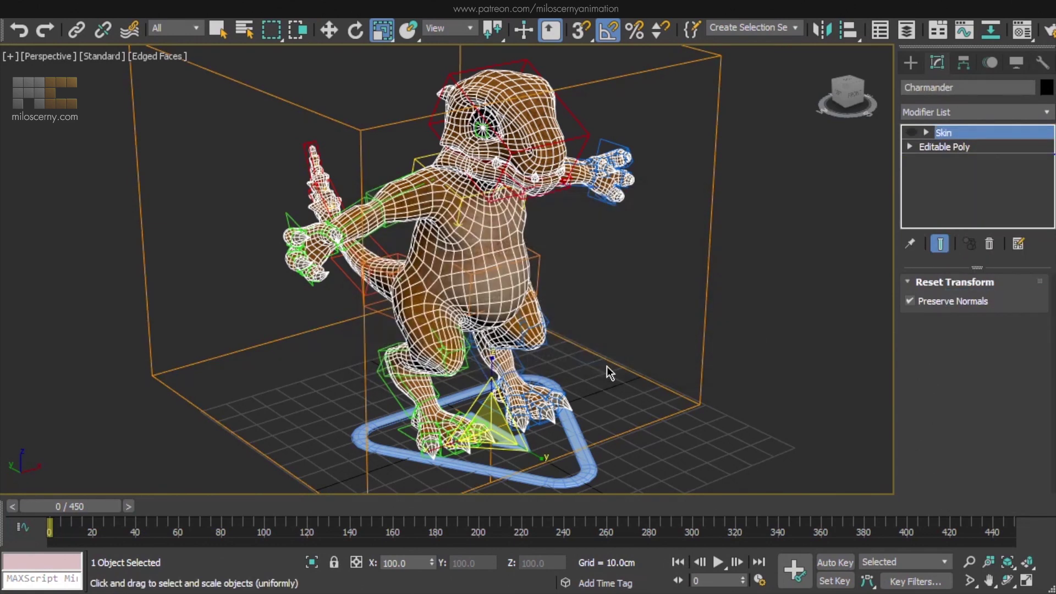
Step: Re-enable the Skin modifier and turn on Always Deform
click(915, 135)
scroll(917, 346, down, 20)
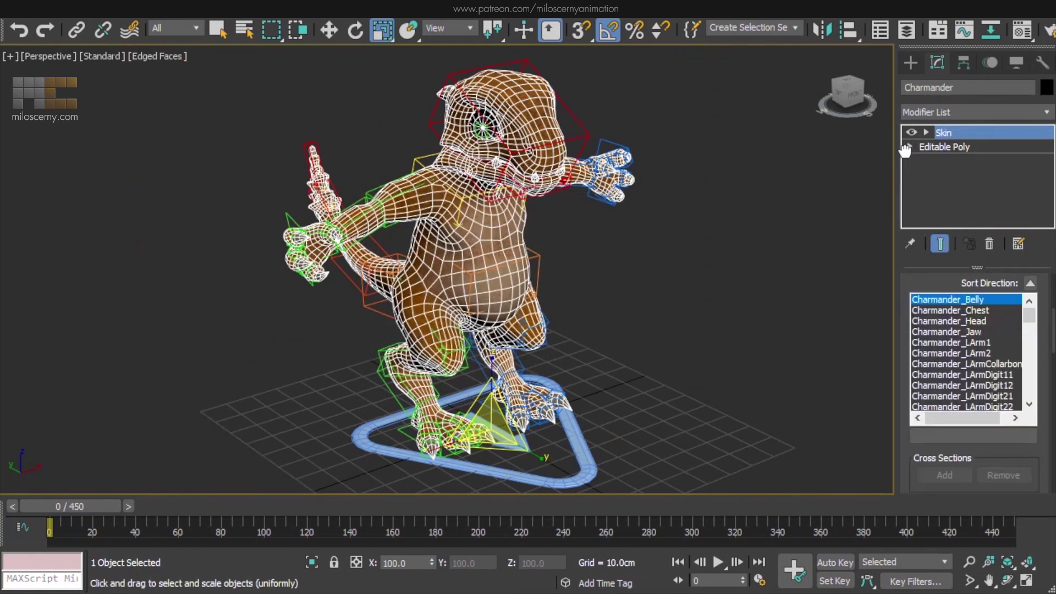
scroll(921, 385, down, 2)
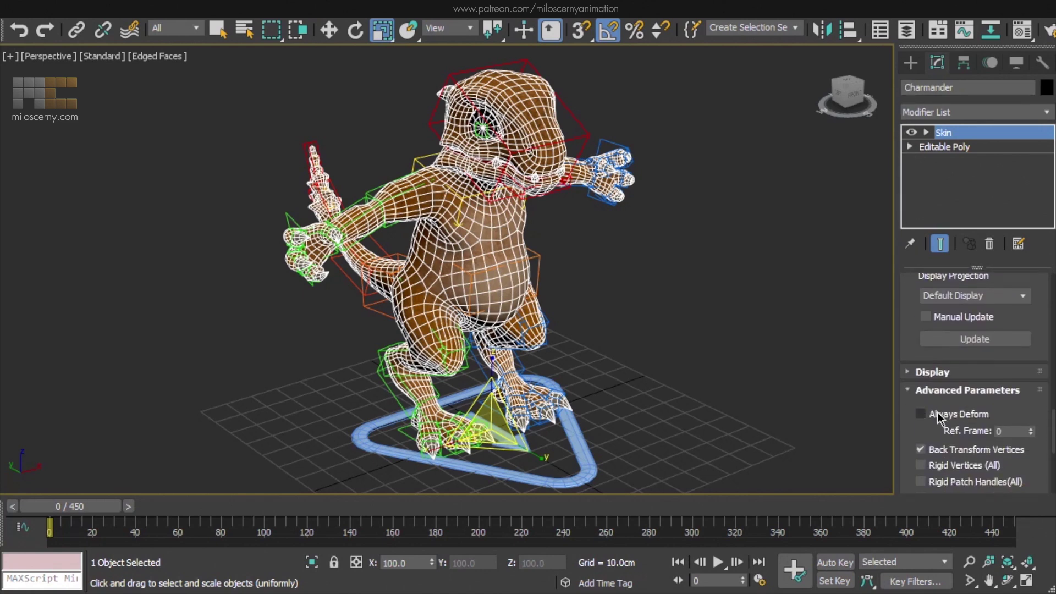
click(919, 413)
Step: Check the chest bone in move mode, then select the CAT root and its animation layers
click(697, 385)
key(w)
click(461, 196)
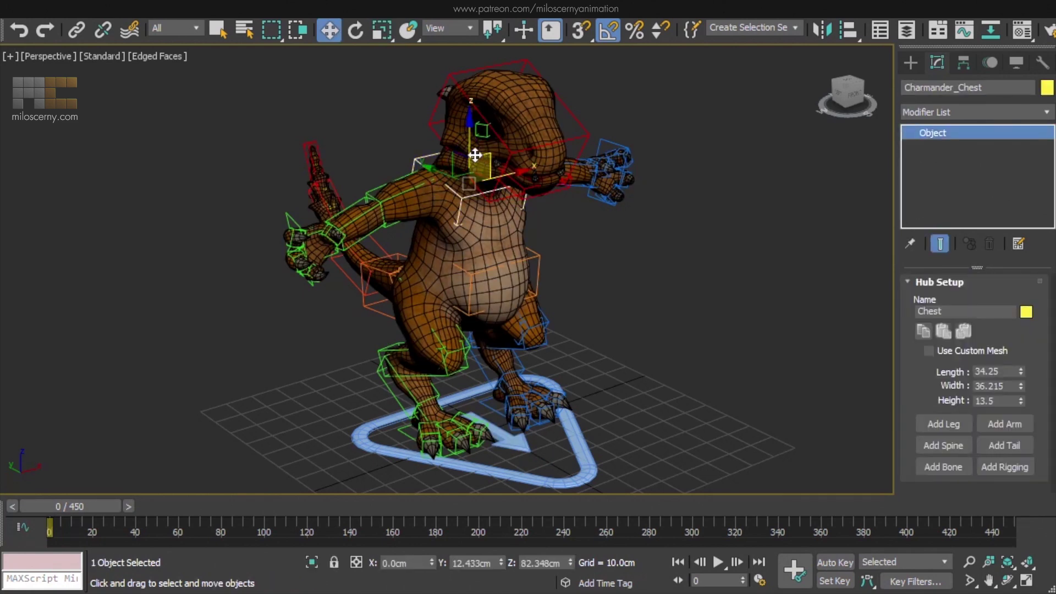
click(679, 417)
click(579, 439)
click(988, 63)
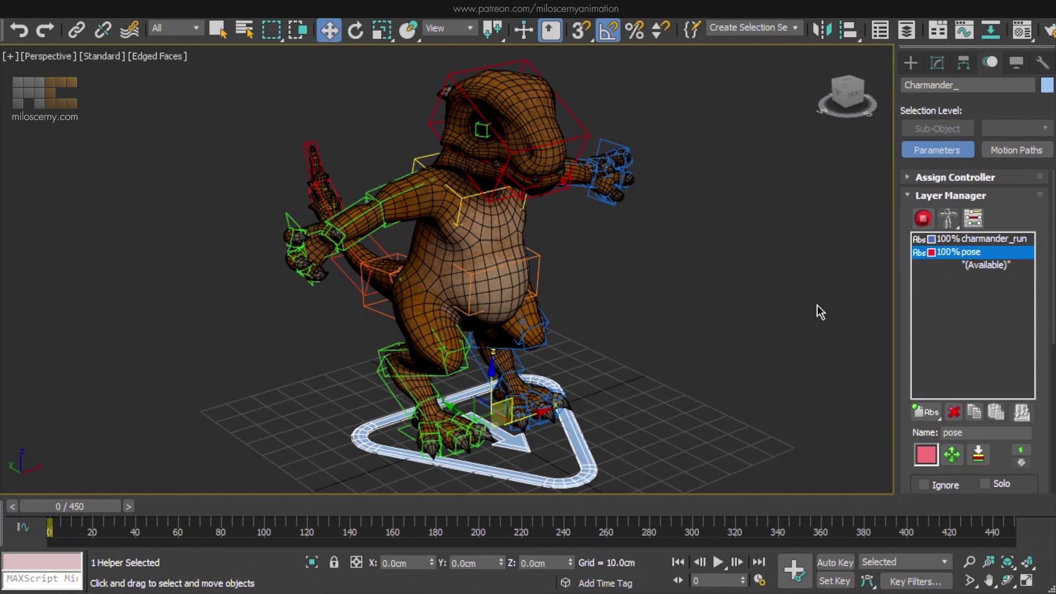
key(q)
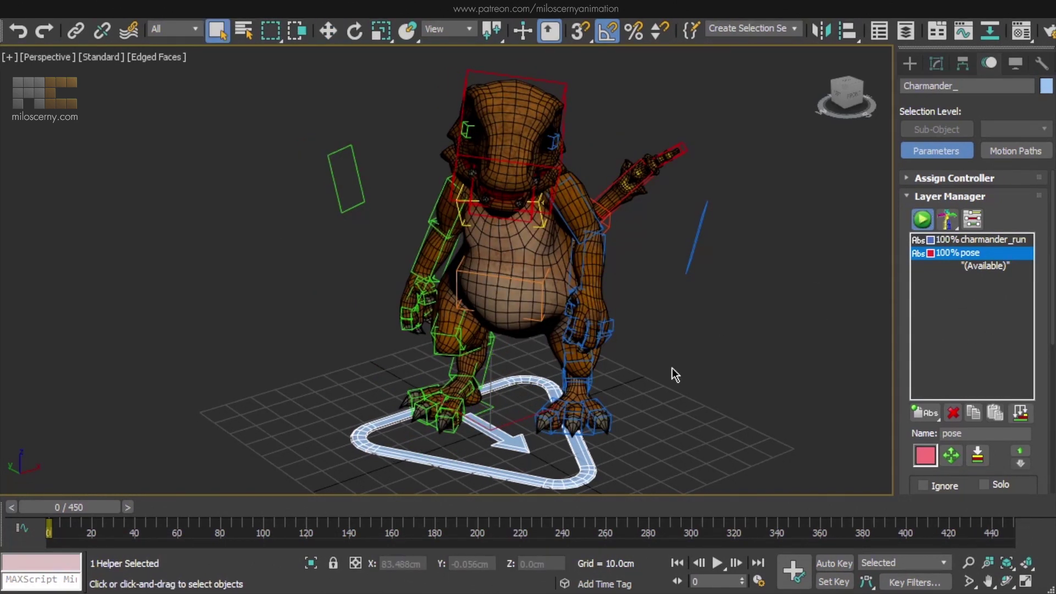
click(923, 220)
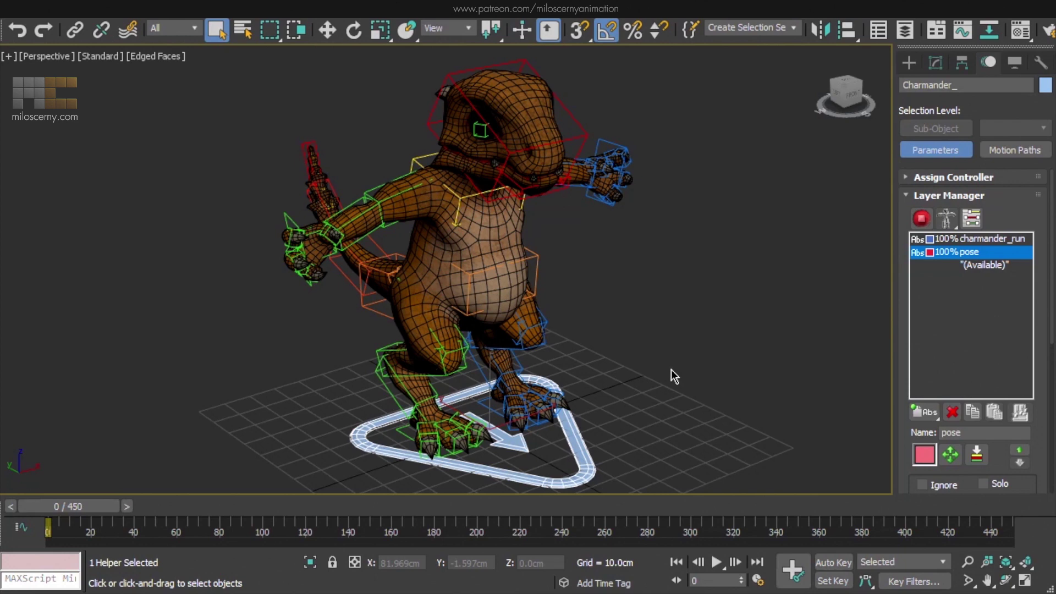
Step: Drag the CAT root's CATUnits Ratio up to 1.842 and down to 0.571
click(936, 63)
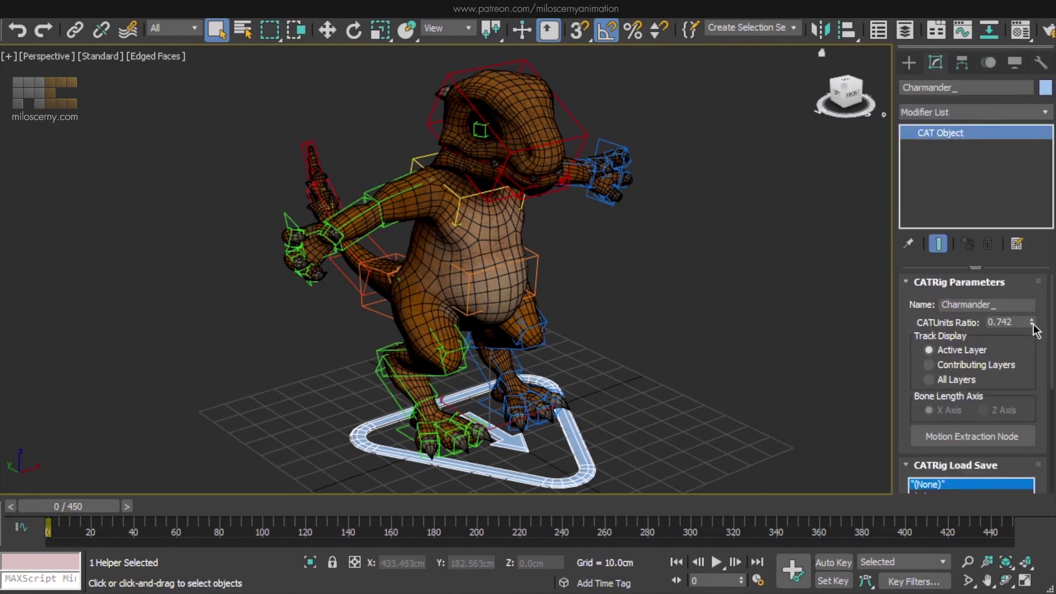
drag(1032, 324, 1032, 165)
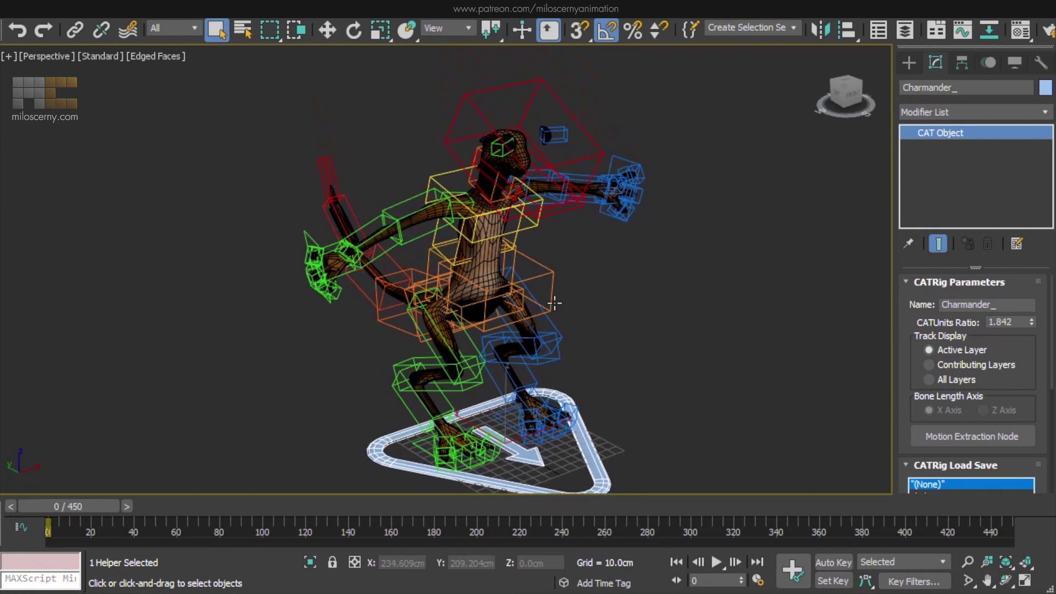
drag(1036, 326, 1032, 358)
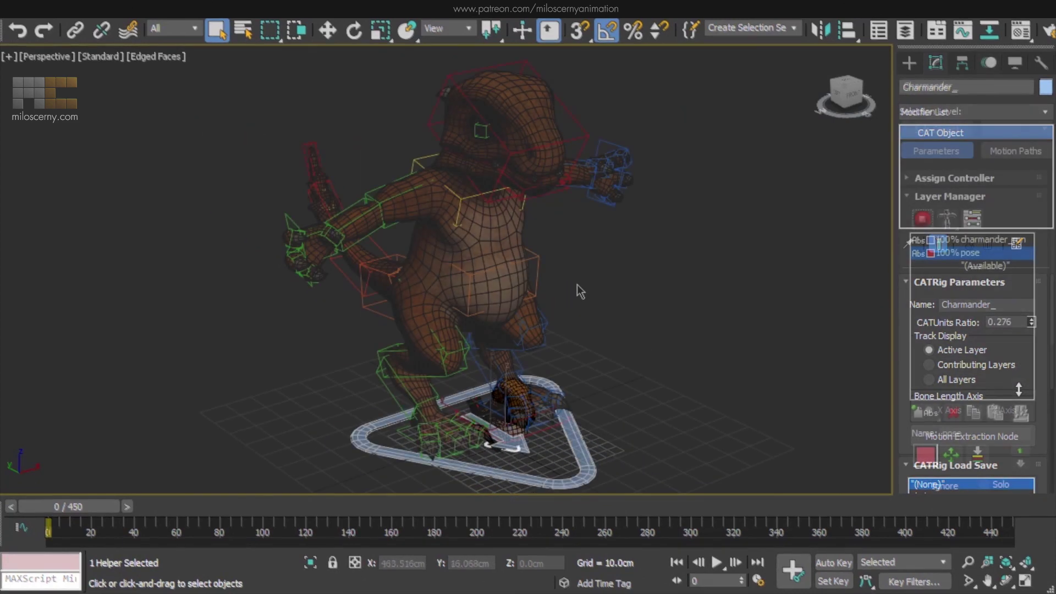
Step: Select the Charmander mesh and switch off its Skin modifier
click(511, 275)
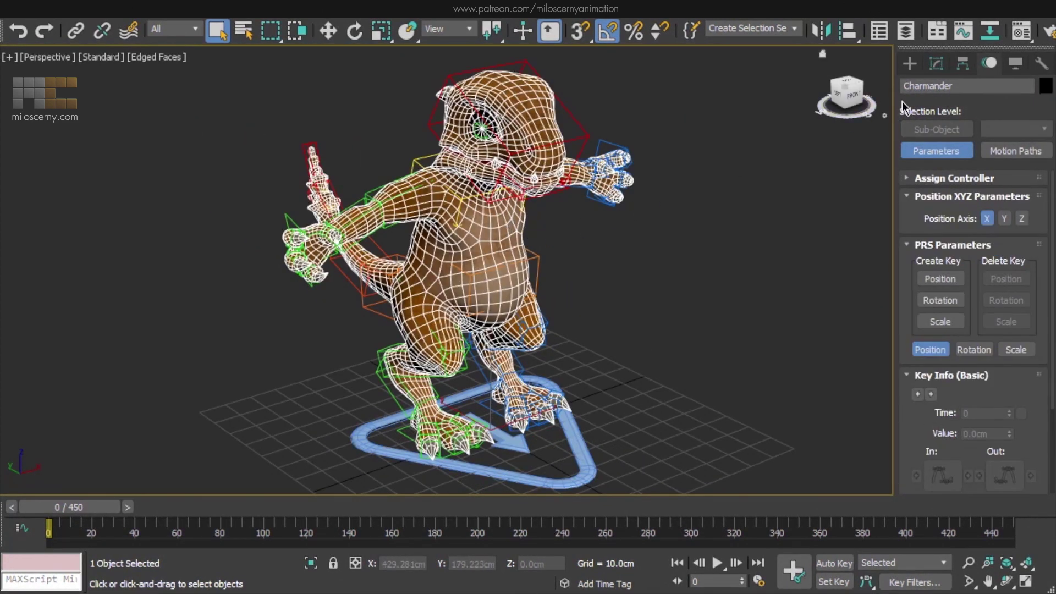
click(936, 63)
click(911, 133)
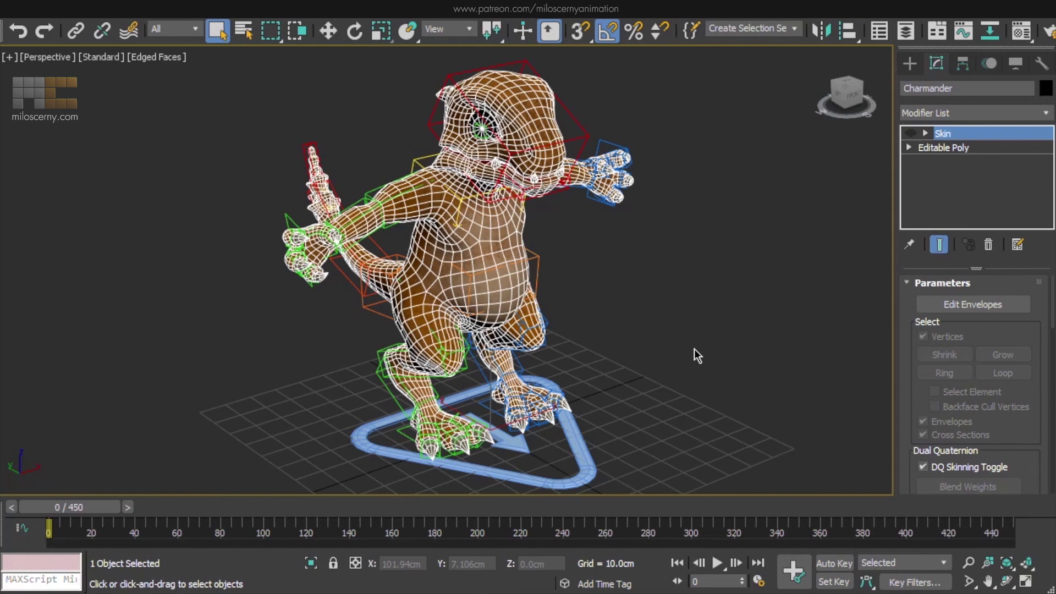
Step: Move the Charmander_RArm1 bone up and outward
click(373, 188)
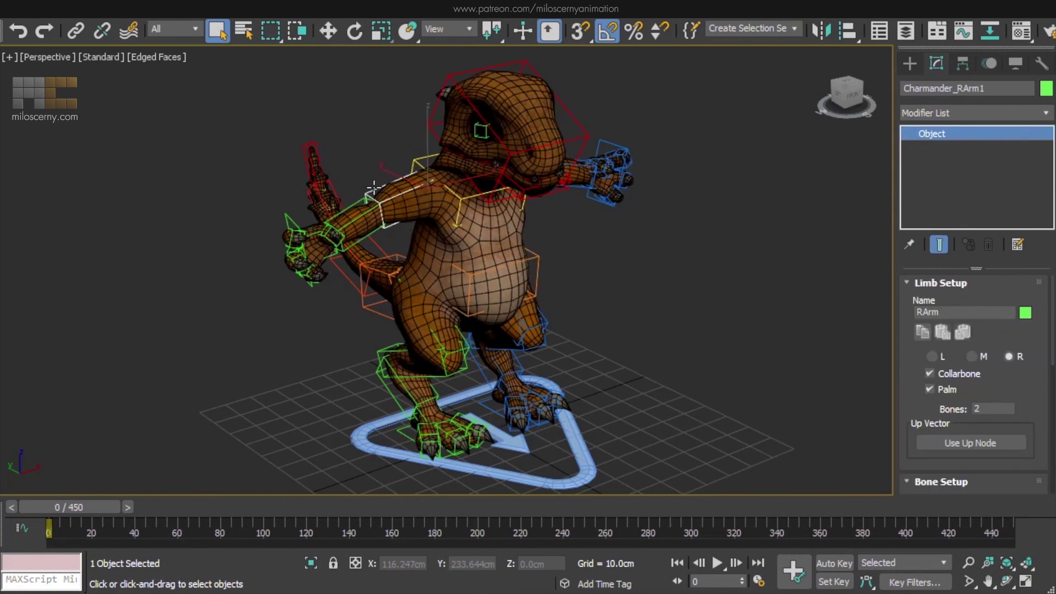
key(w)
drag(441, 160, 418, 117)
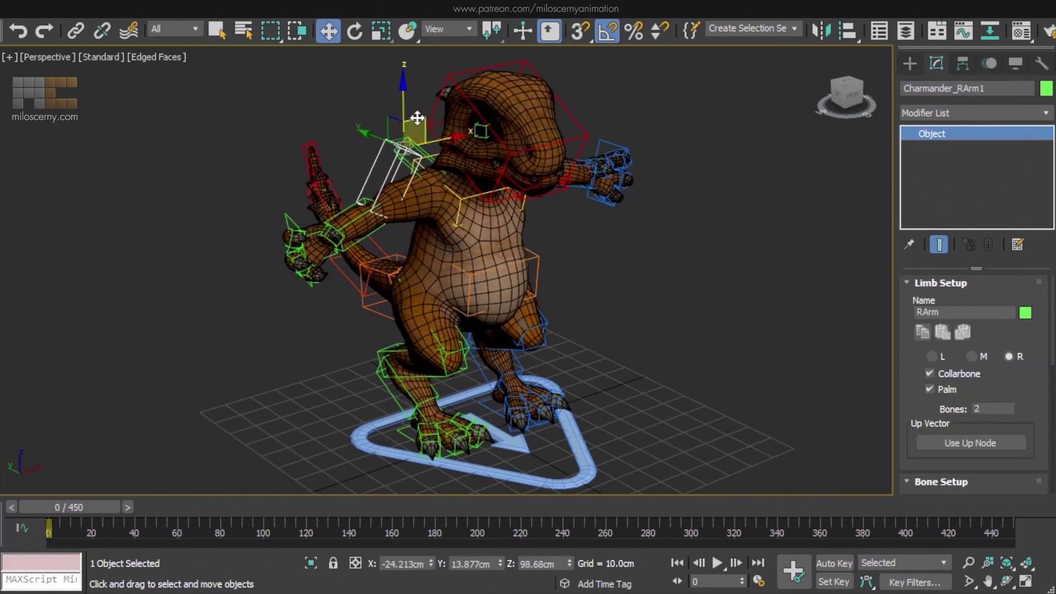
Step: Select the body mesh and toggle its Skin modifier back on
click(439, 208)
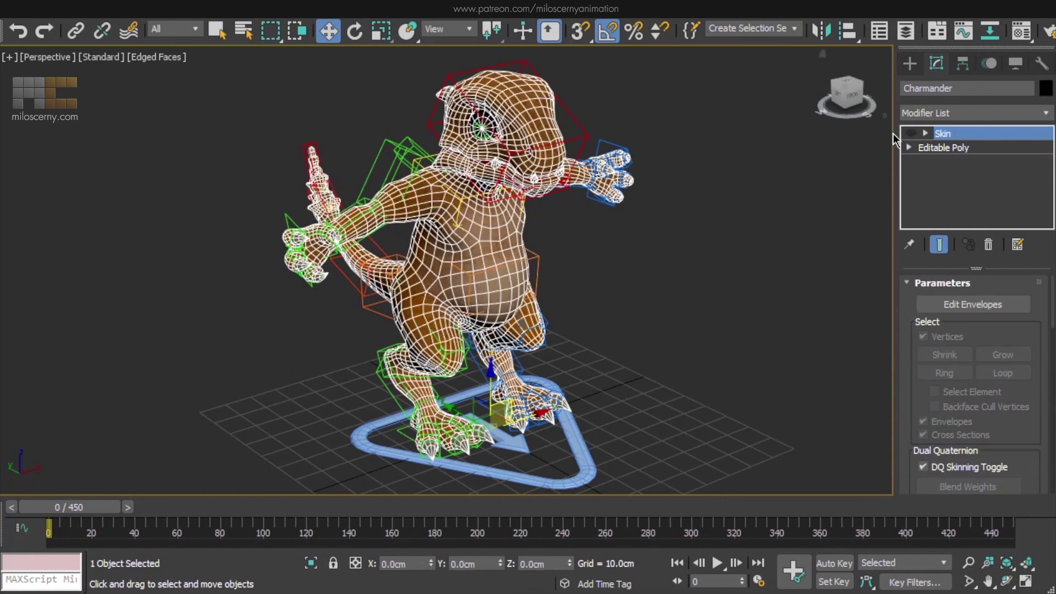
click(910, 134)
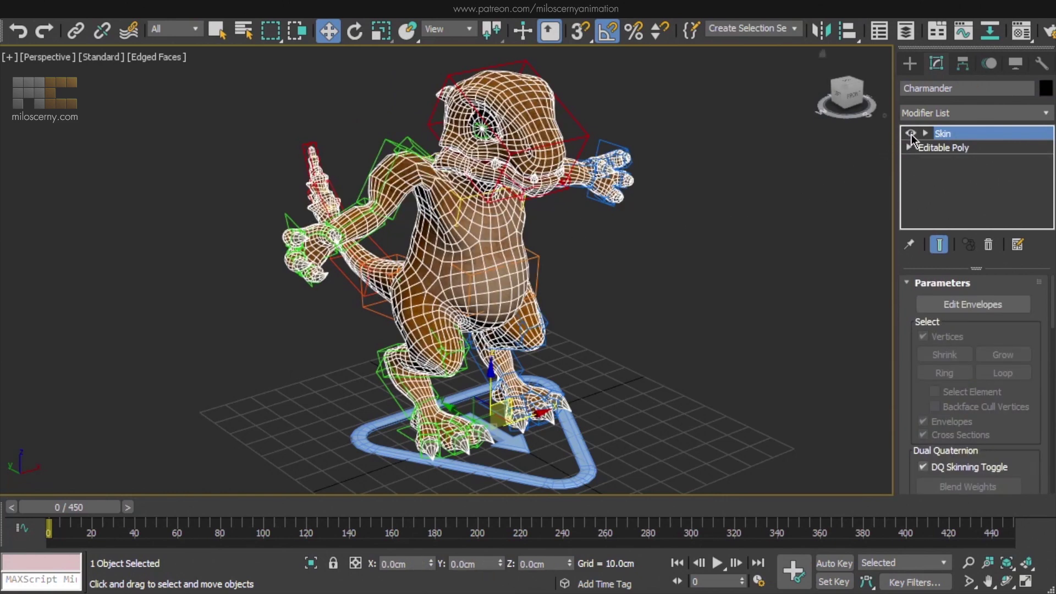
click(910, 134)
click(911, 133)
Step: Turn off Always Deform in the Skin's Advanced Parameters
scroll(911, 424, down, 10)
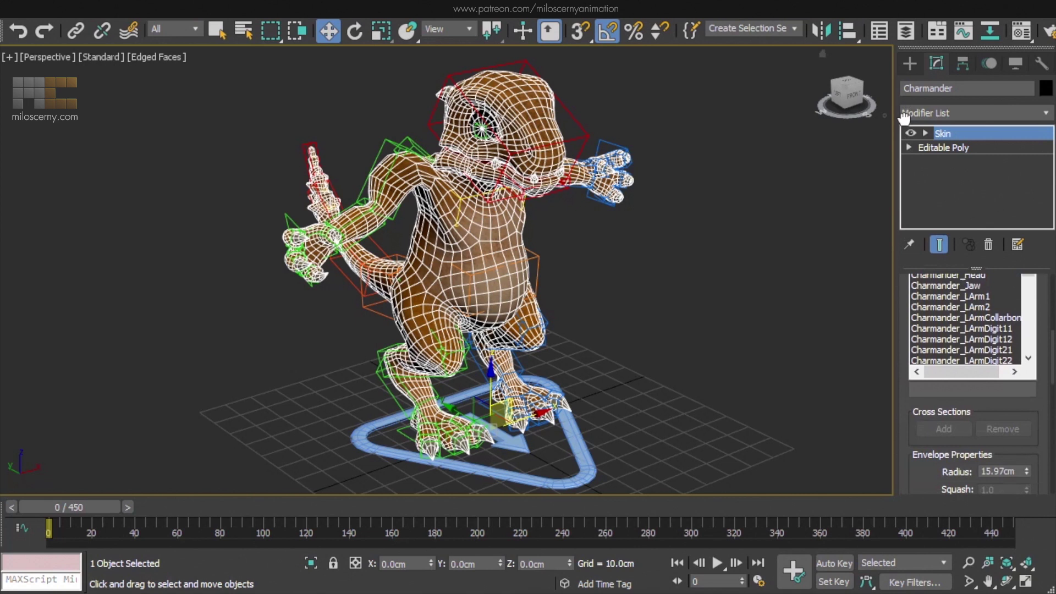
scroll(909, 380, down, 10)
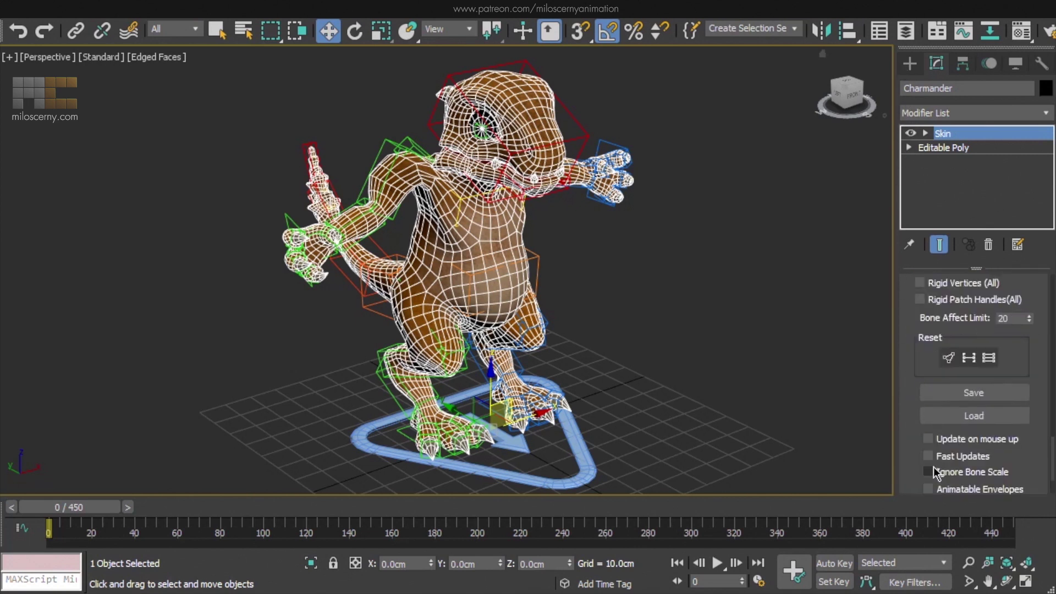
click(920, 365)
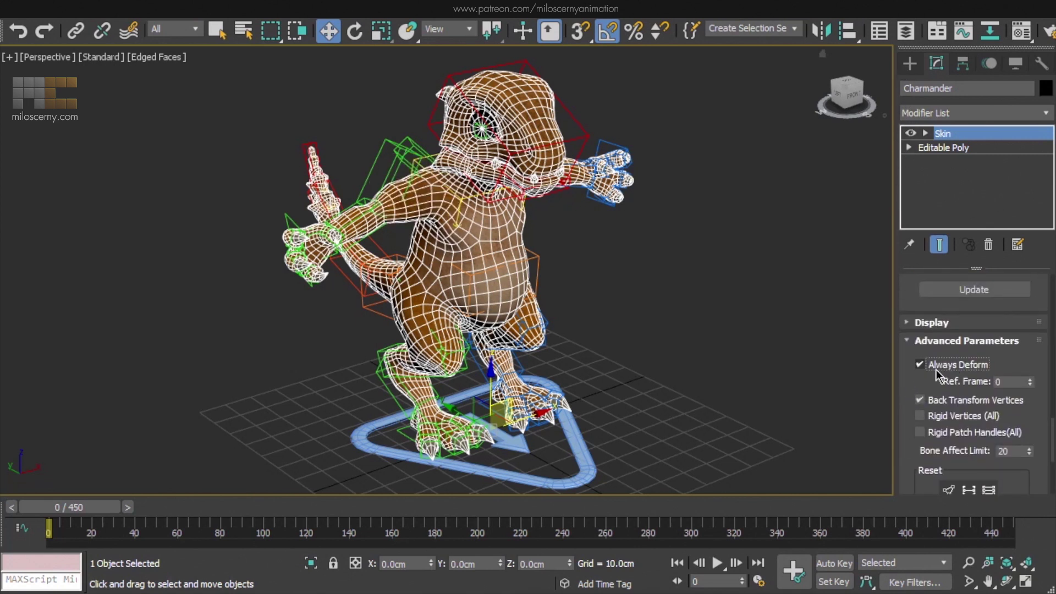
Step: Nudge the right arm bone slightly, then reselect the Charmander mesh via selection undo
click(412, 144)
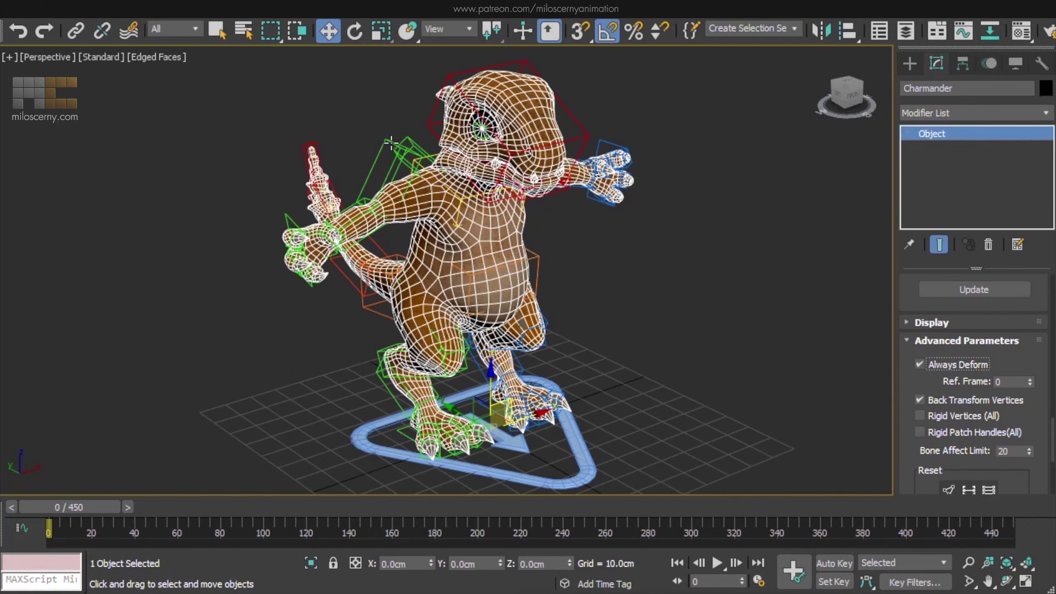
mouse_move(414, 122)
mouse_down()
mouse_move(410, 109)
mouse_move(422, 131)
mouse_up()
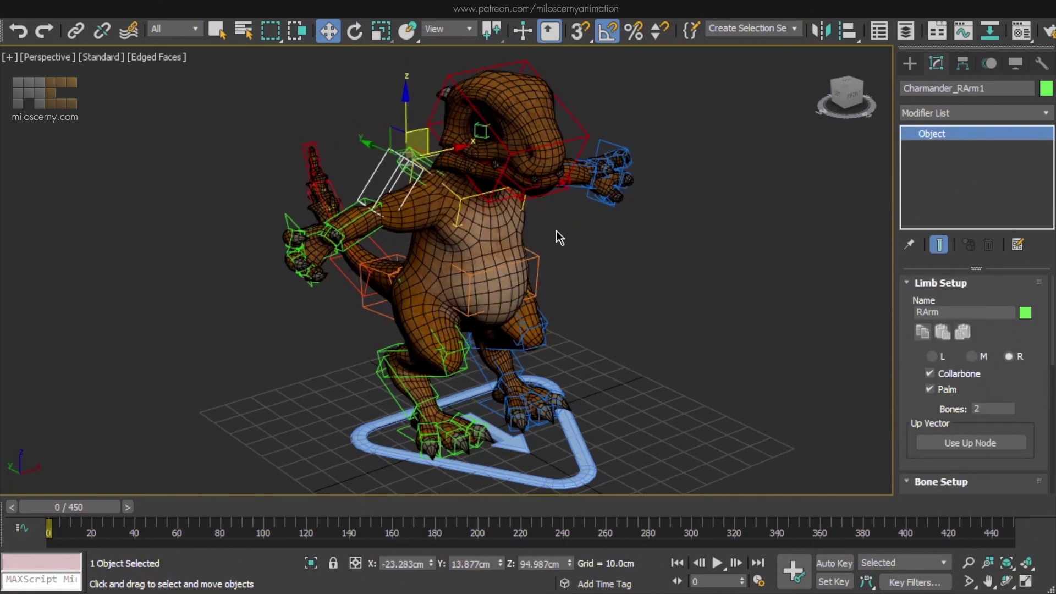
click(559, 238)
key(ctrl+z)
key(ctrl+z)
key(ctrl+z)
key(ctrl+z)
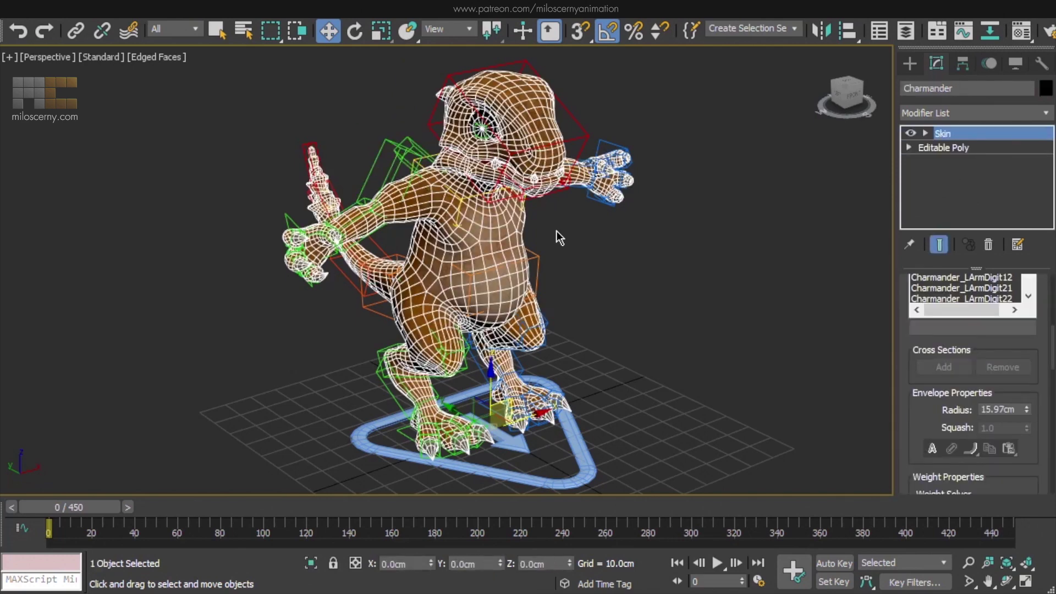
key(ctrl+y)
key(ctrl+y)
key(ctrl+y)
key(ctrl+z)
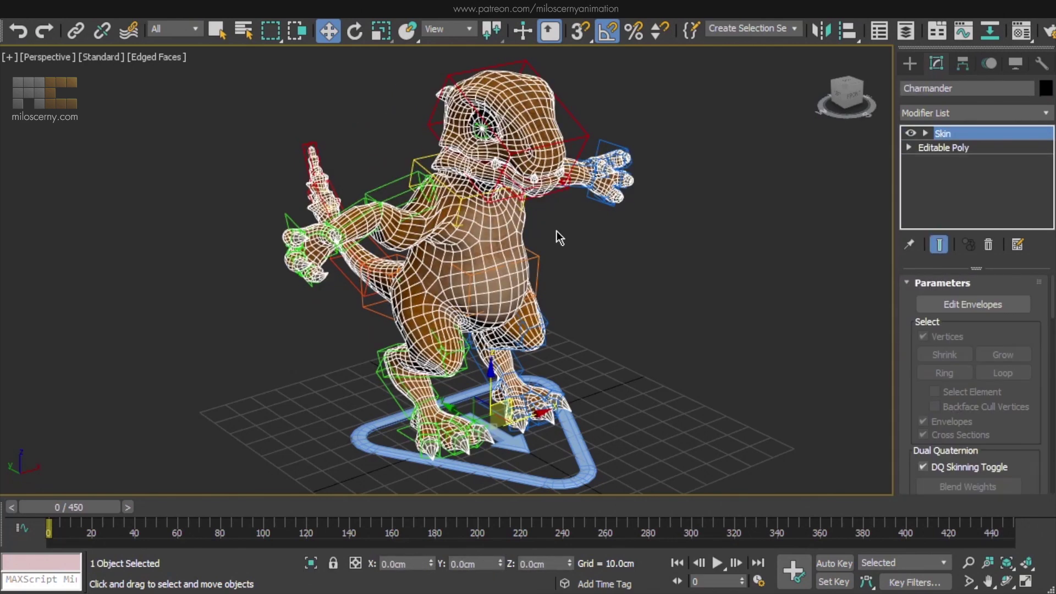
scroll(933, 378, down, 15)
Step: Uncheck Always Deform, then lower the CAT root's CATUnits Ratio from 0.742 to 0.562
click(934, 373)
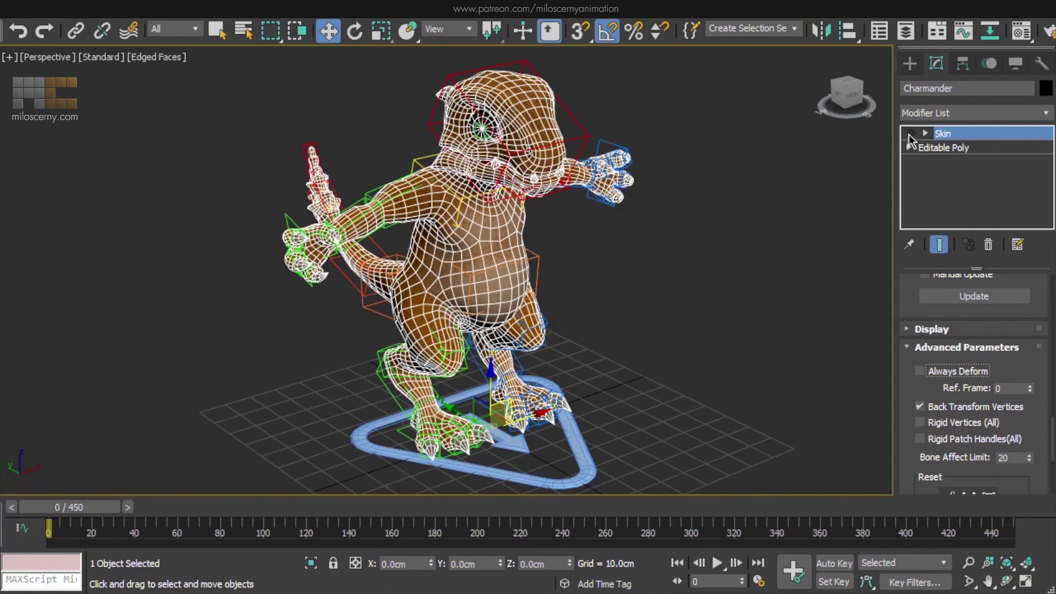
click(910, 135)
click(577, 435)
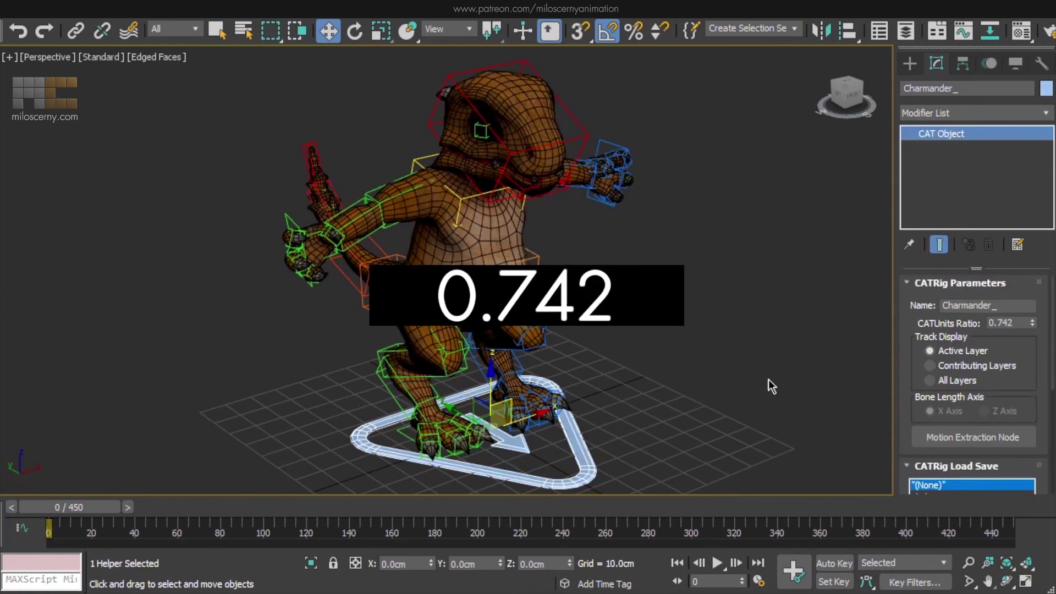
drag(1032, 323, 1033, 335)
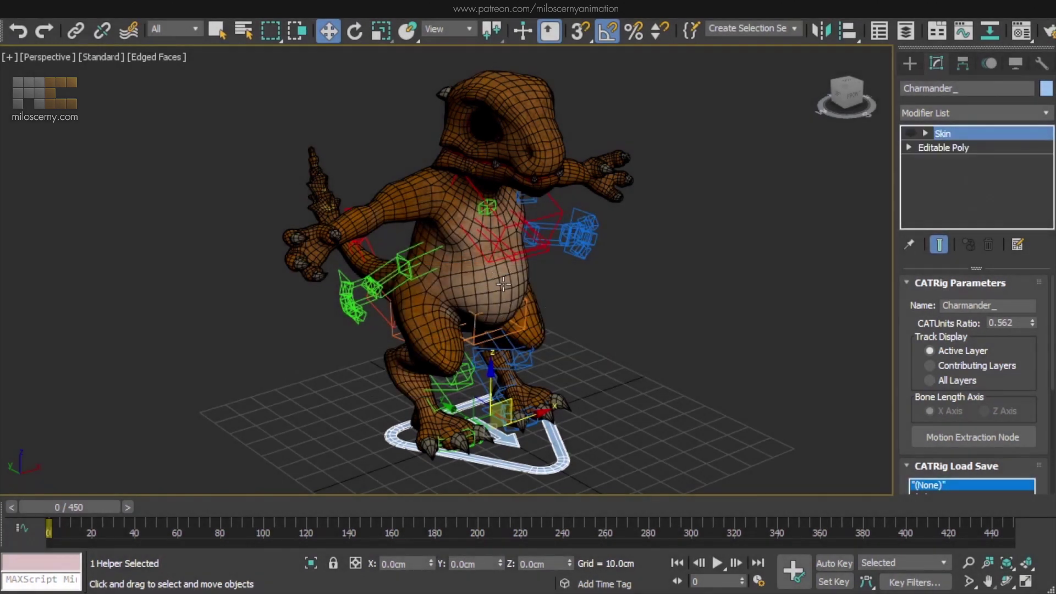
Step: Select the Charmander mesh and uniformly scale it to 75.74
click(503, 284)
click(381, 30)
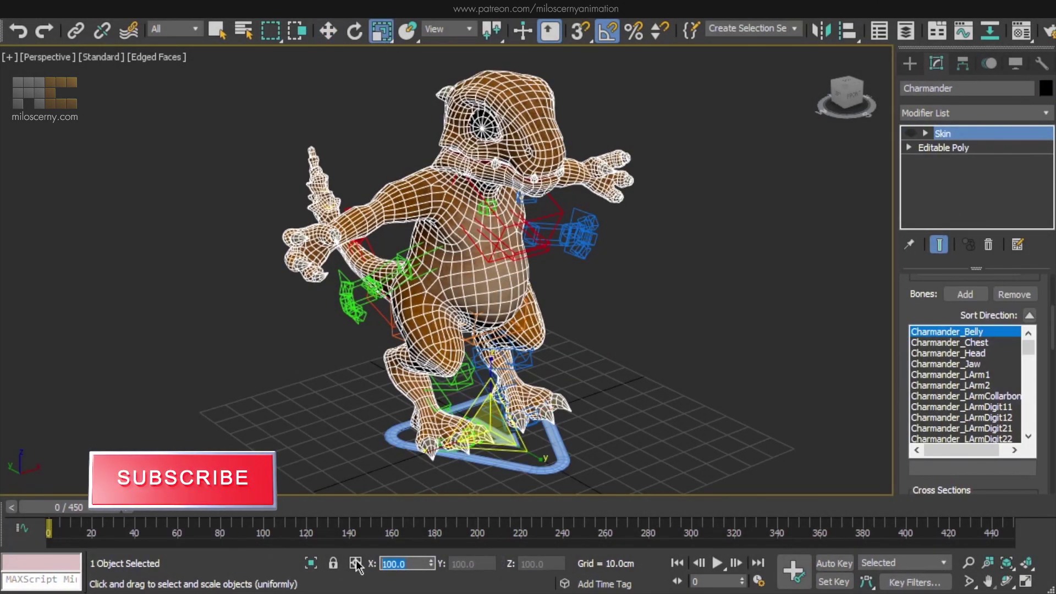
text(75.74)
key(Return)
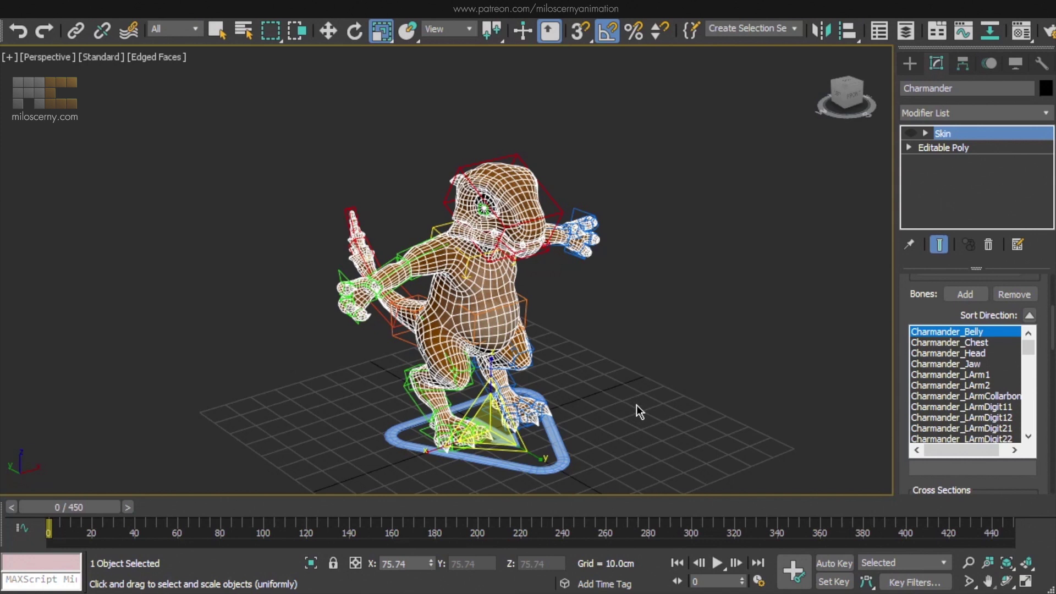
Step: Reset the mesh's XForm, drag it below Skin, and collapse the stack to it
click(1039, 65)
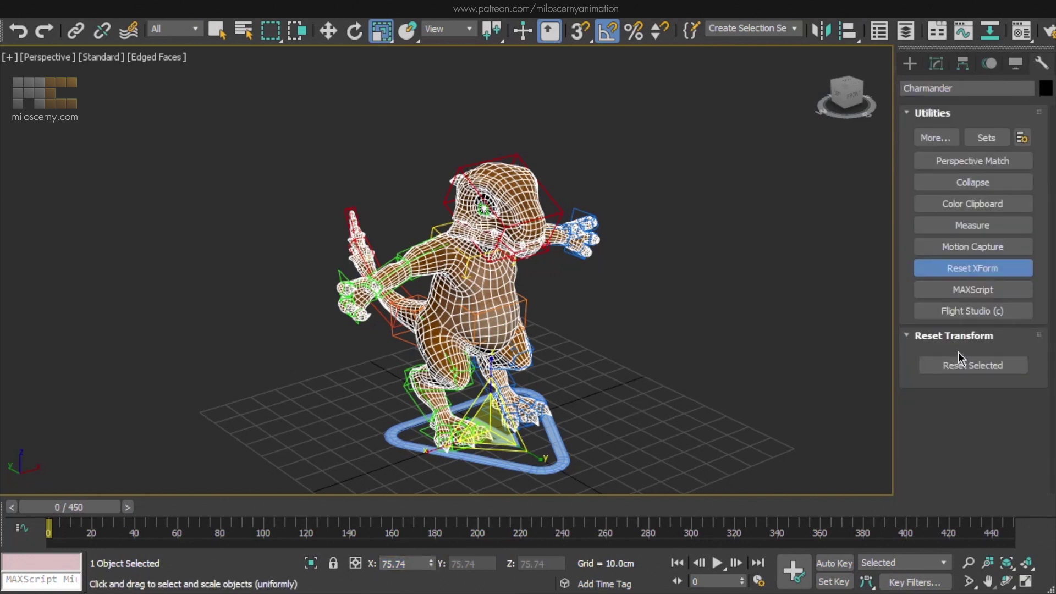
click(971, 365)
click(936, 64)
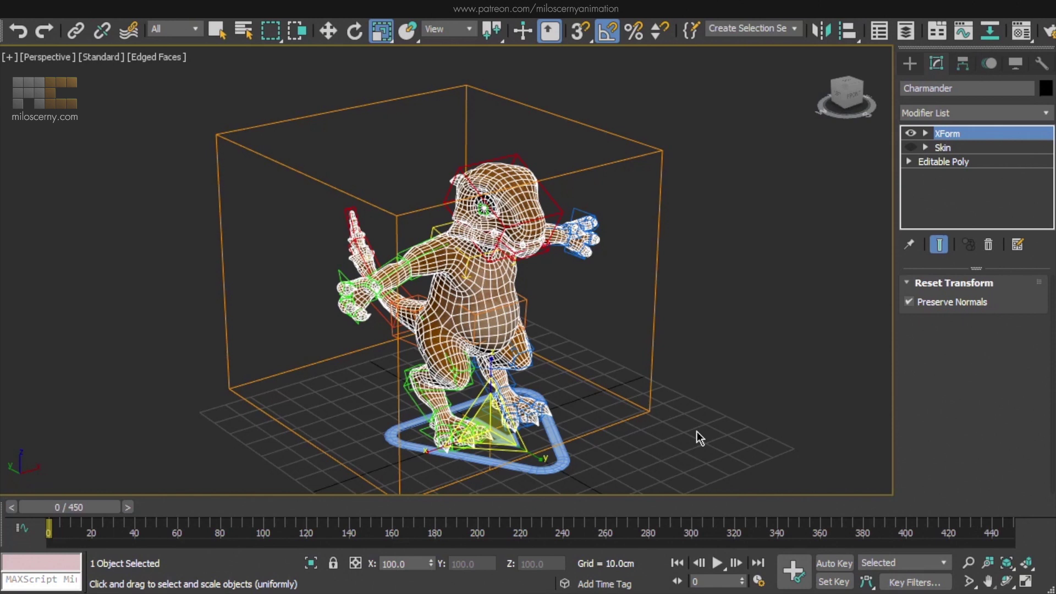
drag(948, 134, 951, 156)
right_click(948, 153)
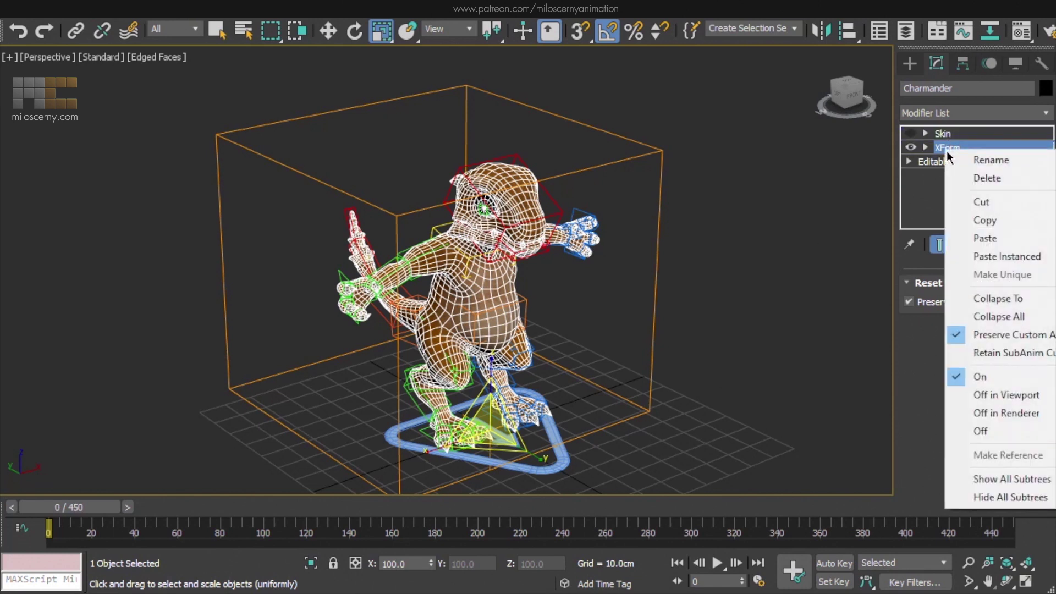
click(956, 298)
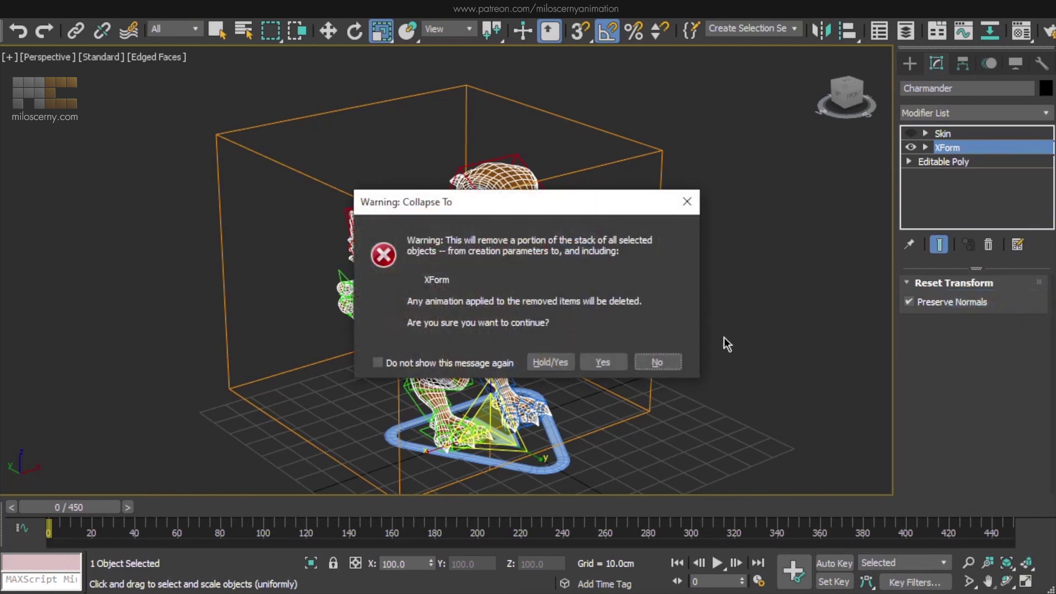
click(603, 362)
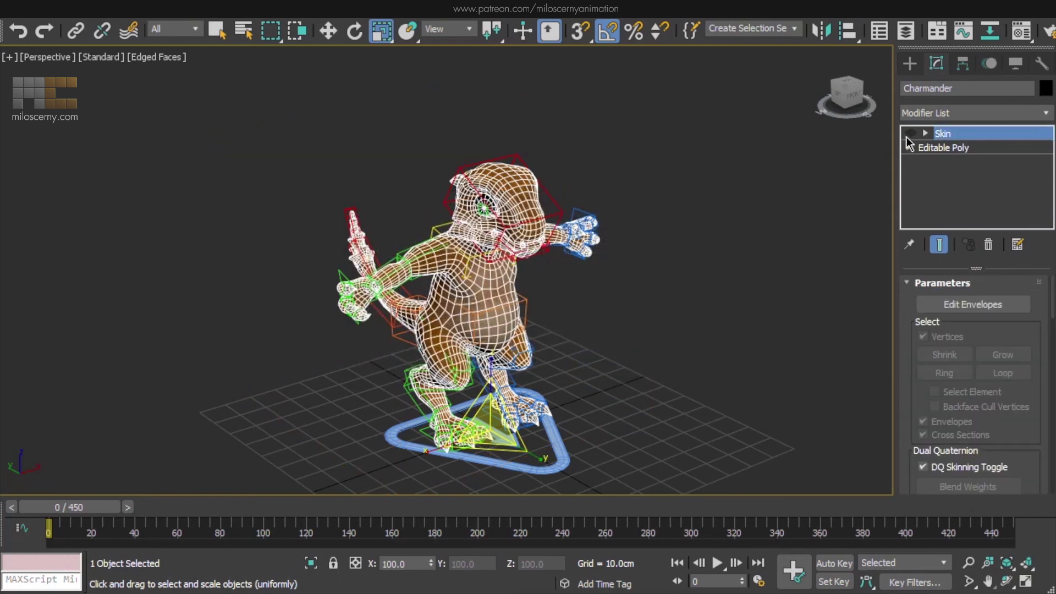
Step: Re-enable the Skin modifier and check Always Deform
click(911, 133)
drag(908, 390, 908, 297)
scroll(908, 297, down, 15)
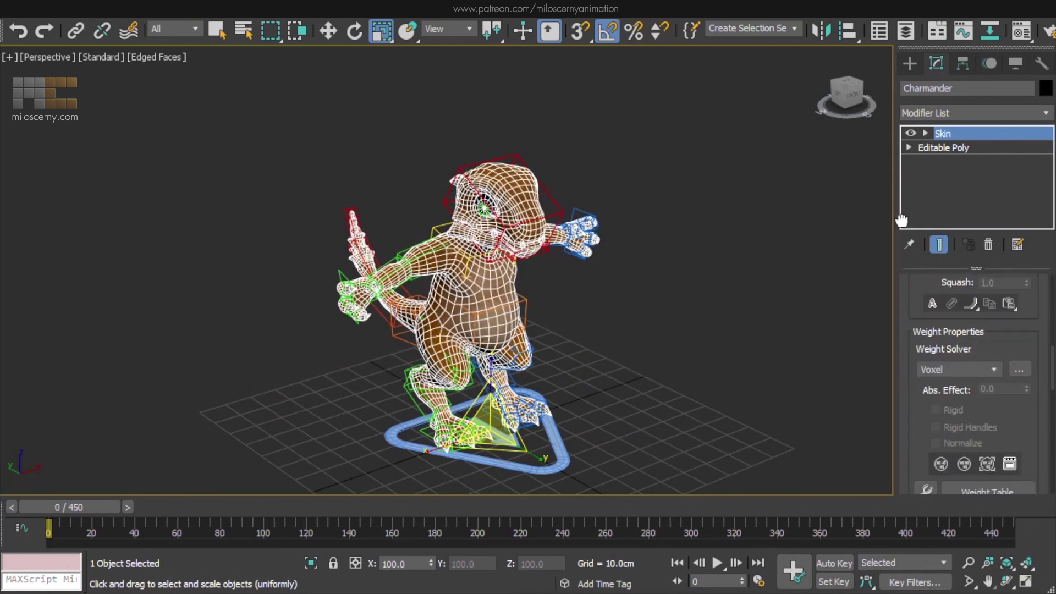
click(935, 459)
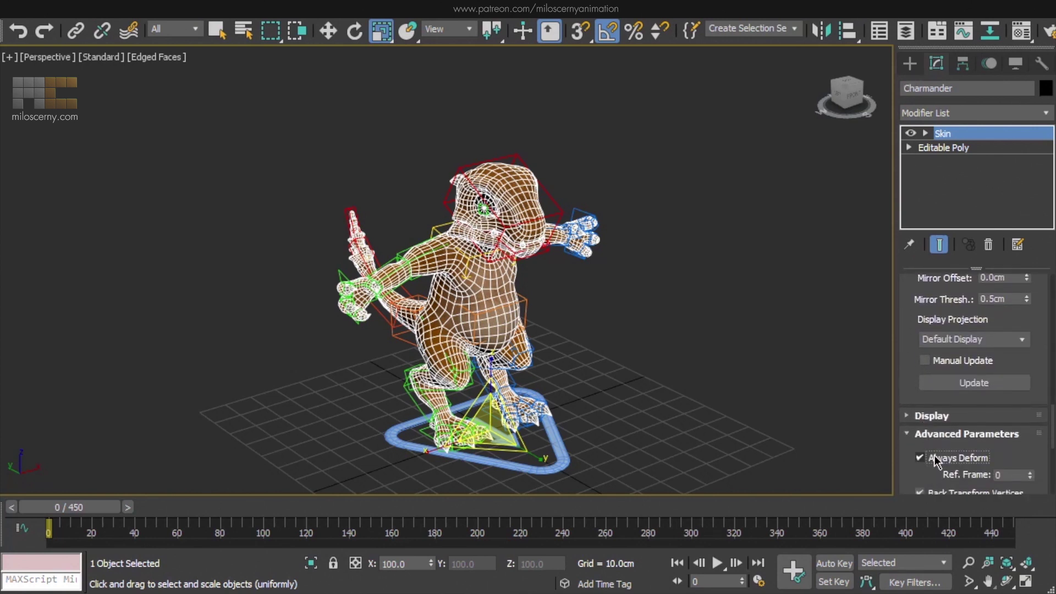
Step: Select the CAT root and switch it from Setup to Animation Mode in the Layer Manager
click(555, 444)
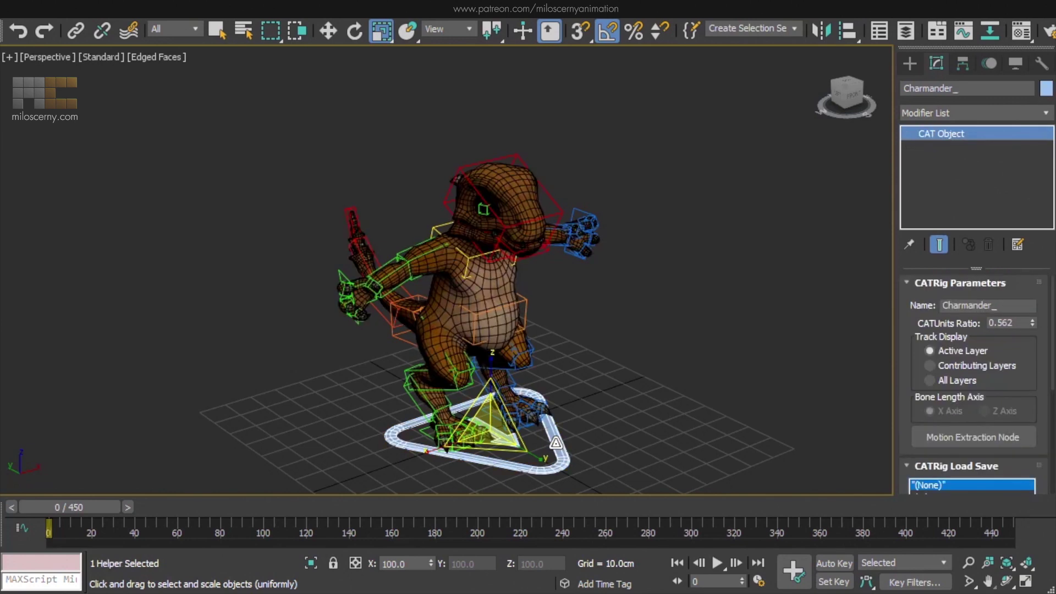
click(989, 65)
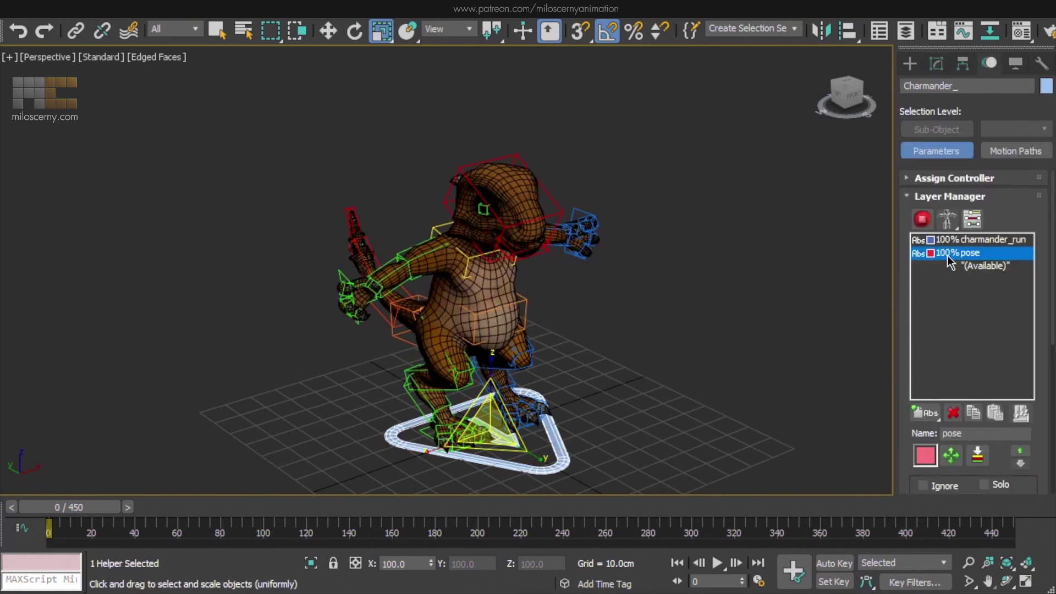
click(922, 219)
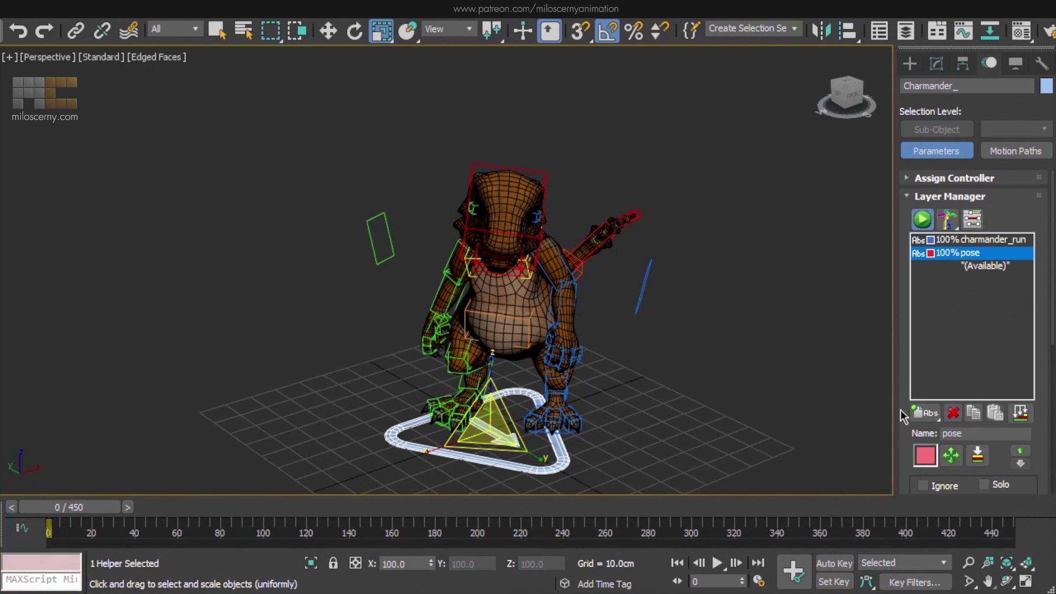
drag(904, 450, 891, 149)
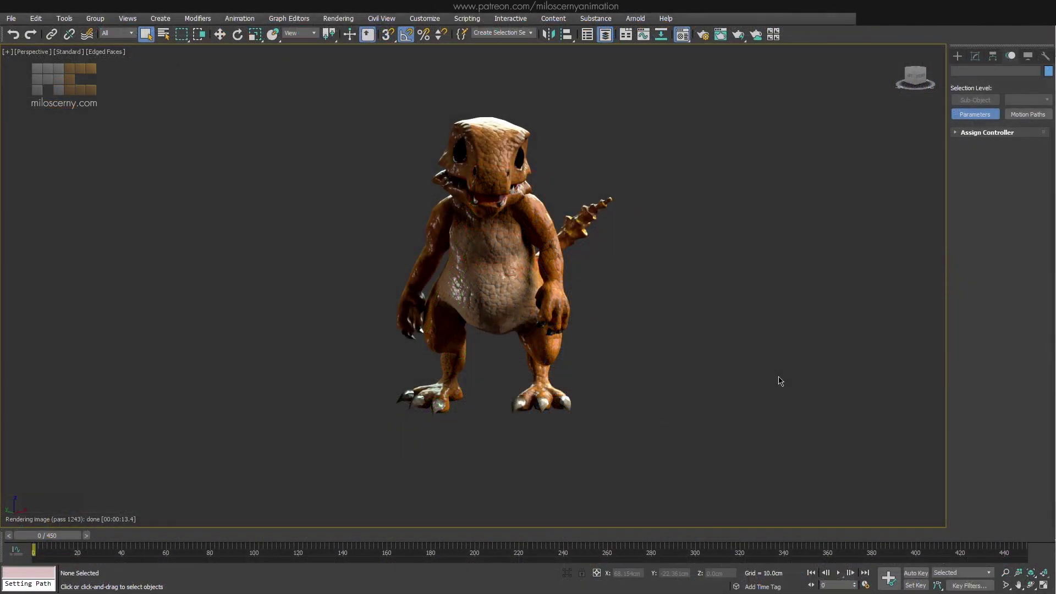
alt+middle_drag(717, 342, 773, 335)
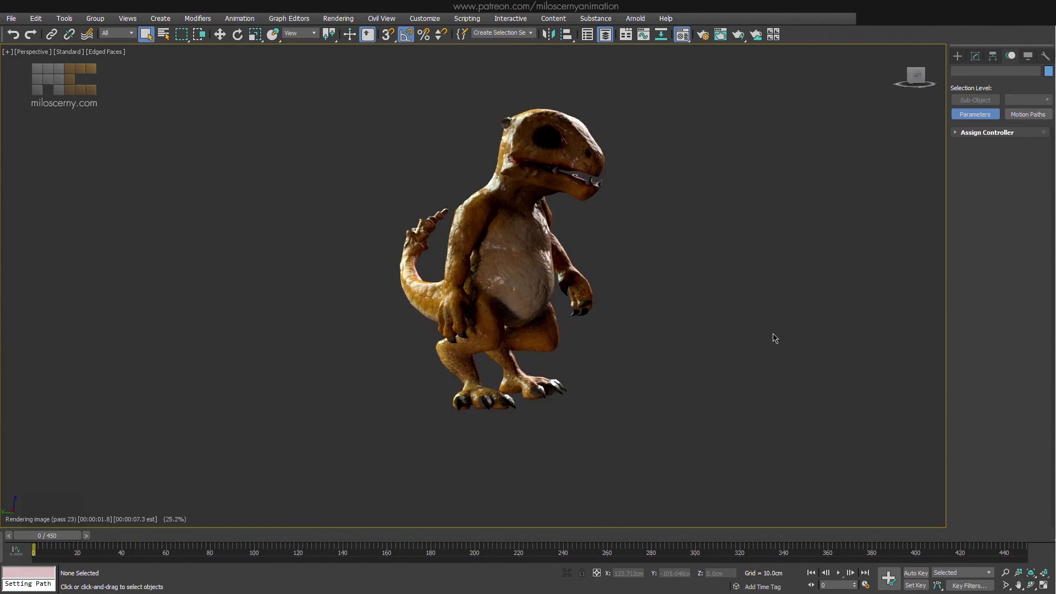
alt+middle_drag(775, 339, 728, 341)
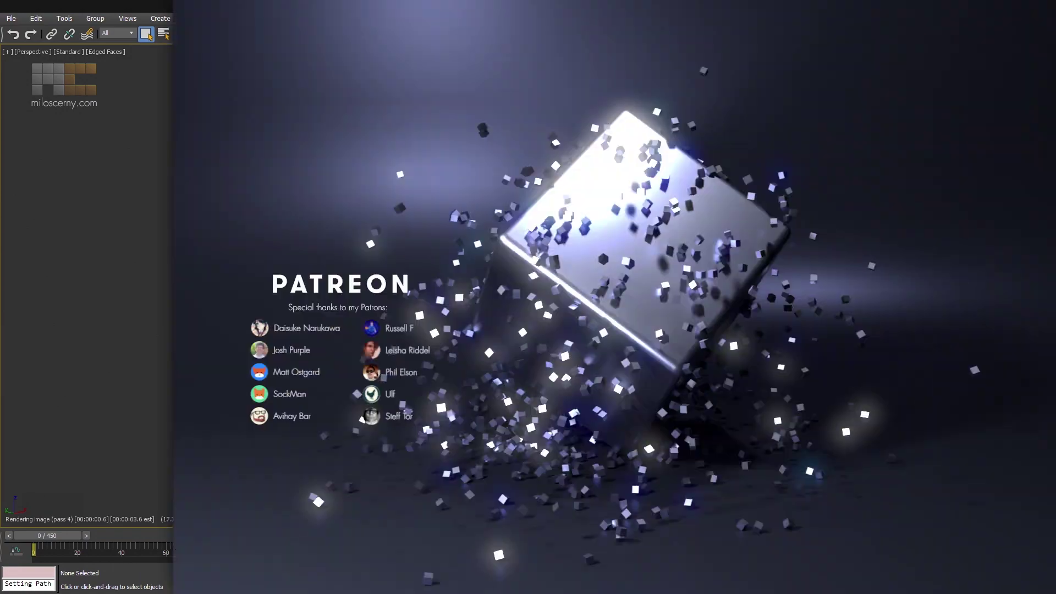